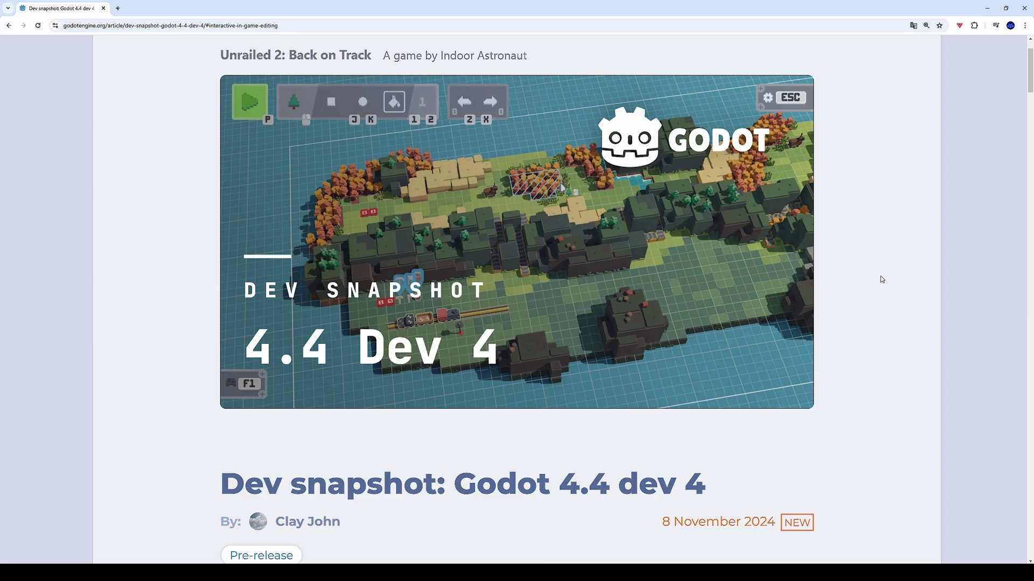
- Scroll the Godot 4.4 dev 4 snapshot article down to the Interactive in-game editing section
{"action": "scroll", "coordinate": [881, 280], "scroll_direction": "down", "scroll_amount": 15}
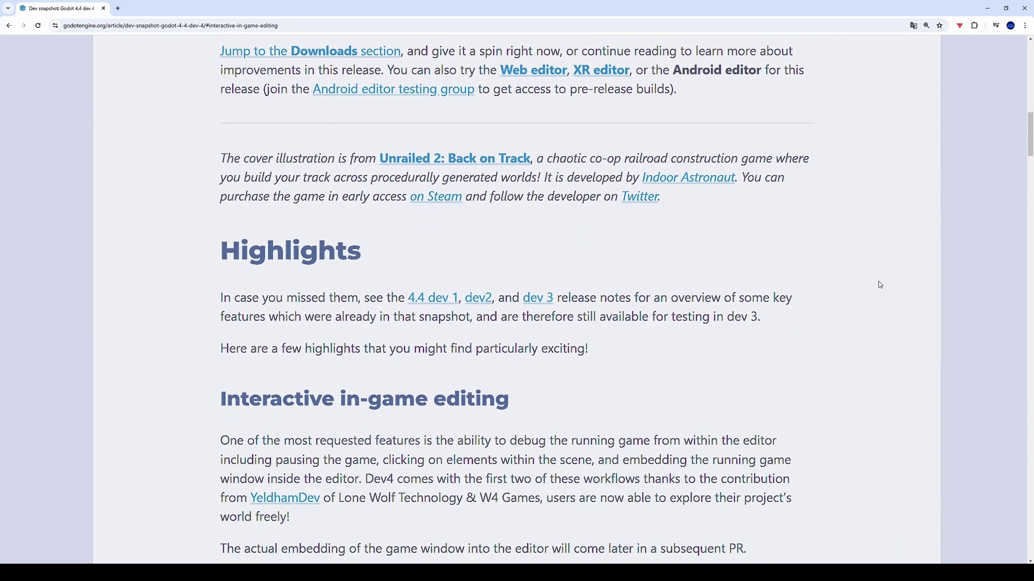
{"action": "scroll", "coordinate": [881, 287], "scroll_direction": "down", "scroll_amount": 2}
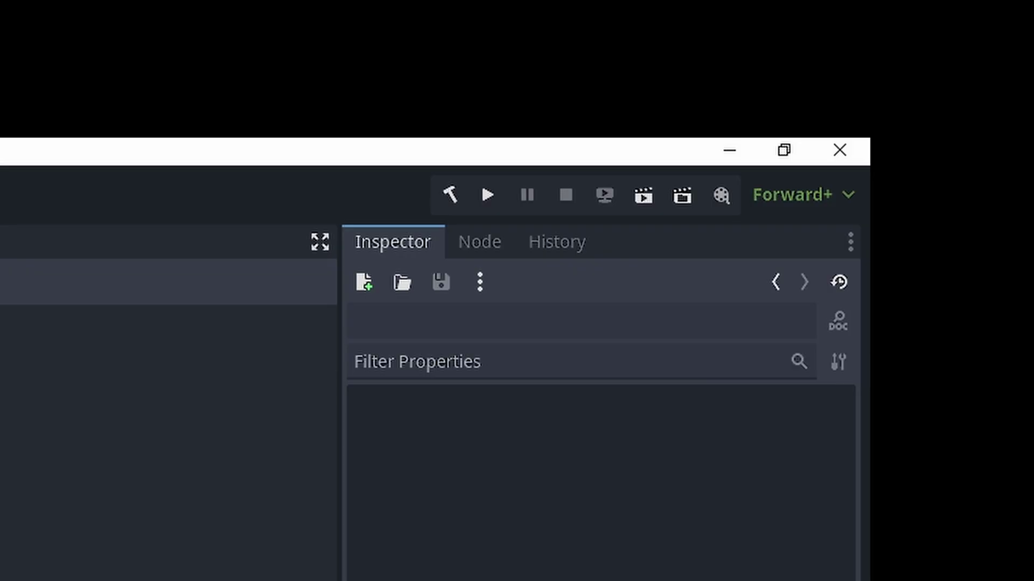
- Run the project, move the 4.4-Testing (DEBUG) window aside, and switch the Scene dock to Remote
{"action": "left_click", "coordinate": [486, 199]}
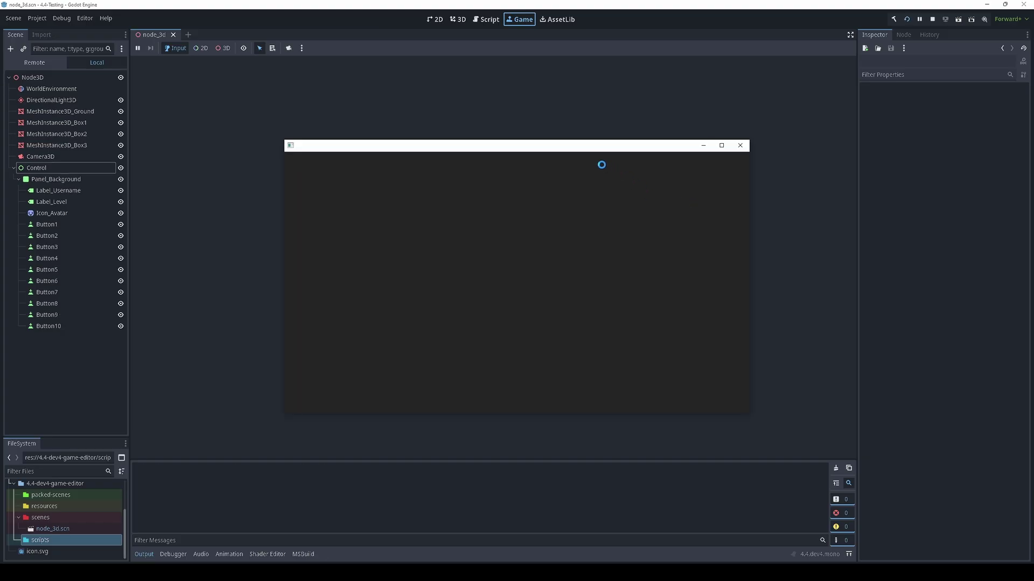
{"action": "left_click_drag", "start_coordinate": [580, 144], "coordinate": [621, 118]}
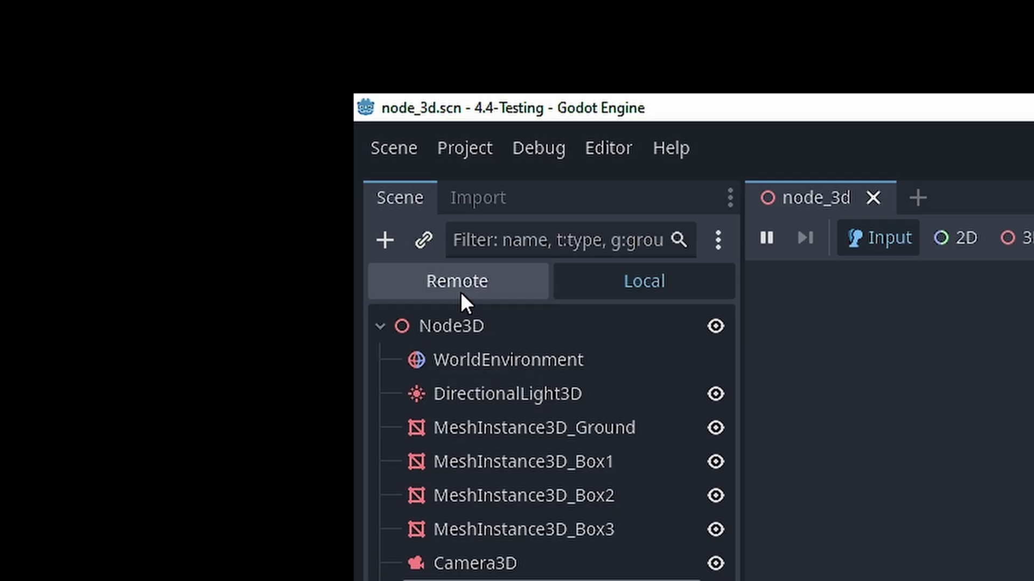
{"action": "left_click", "coordinate": [36, 66]}
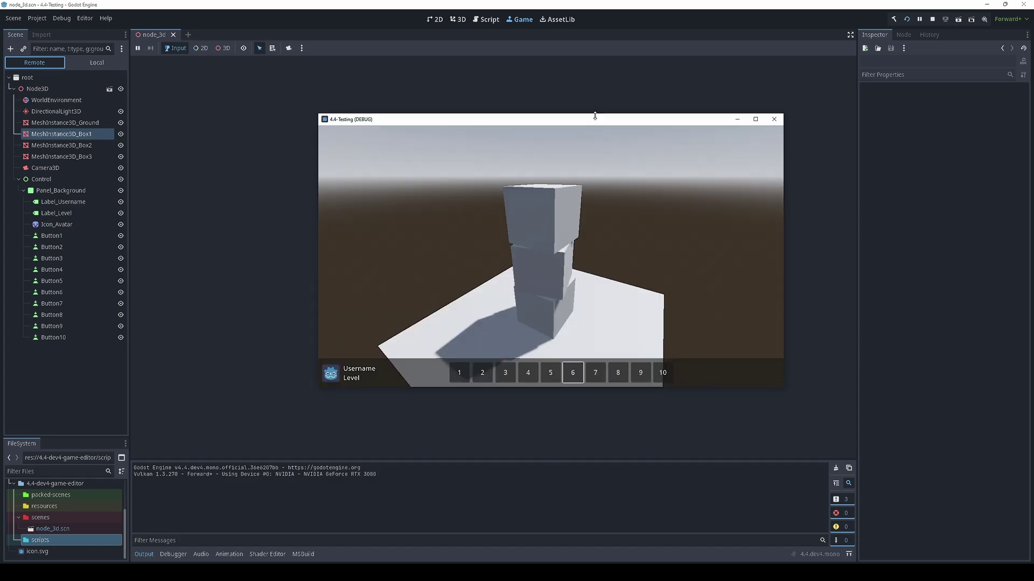
{"action": "left_click_drag", "start_coordinate": [595, 119], "coordinate": [554, 123]}
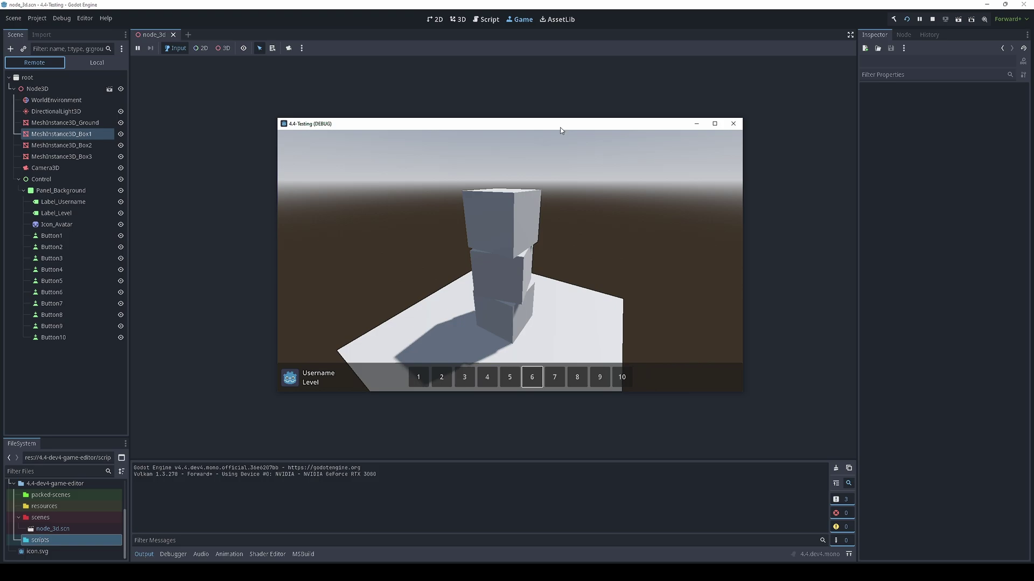
{"action": "left_click", "coordinate": [33, 63]}
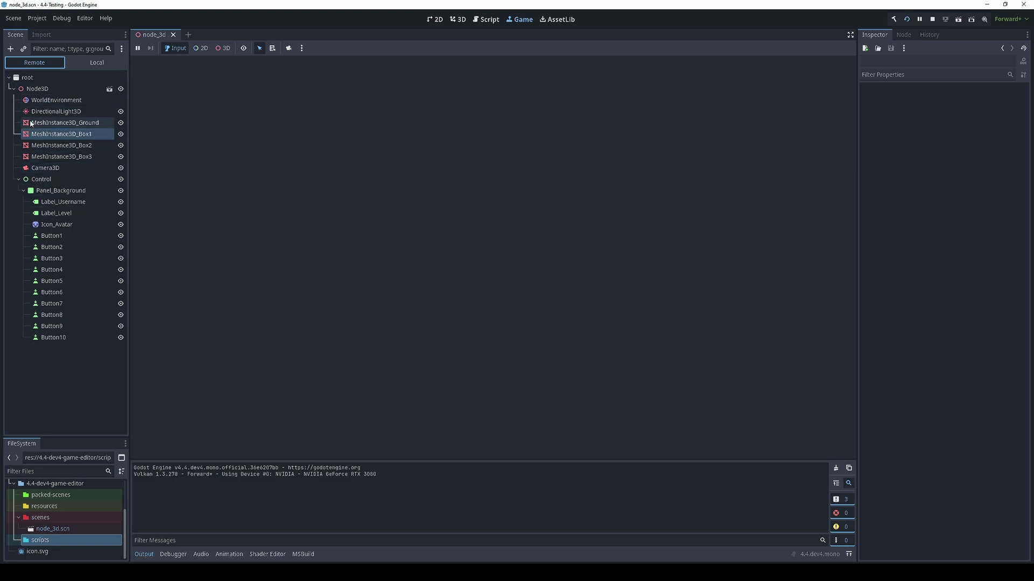
- Select Button4 in the Remote tree and set its live CanvasItem Modulate to red (ff0000)
{"action": "left_click", "coordinate": [48, 271]}
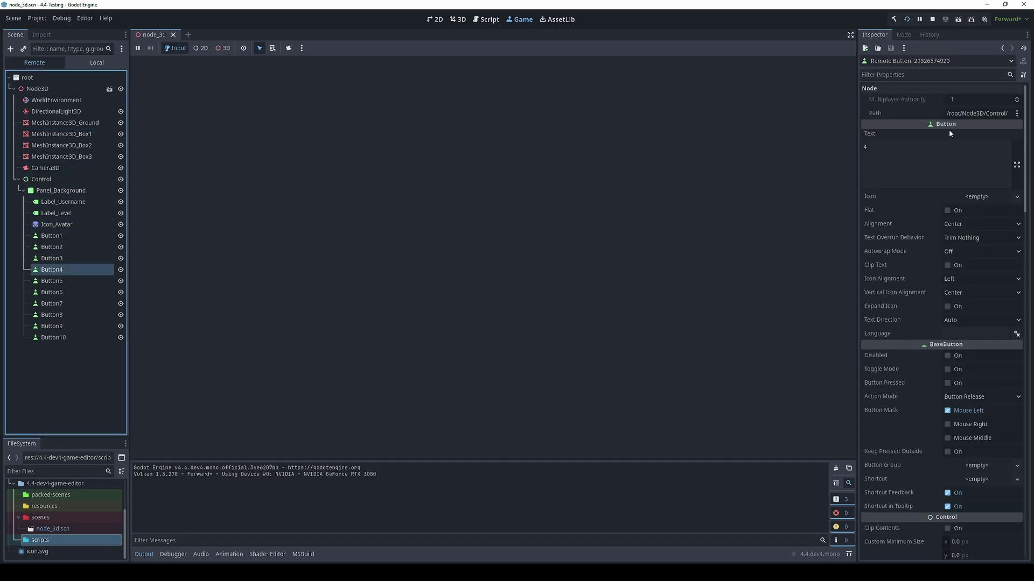
{"action": "scroll", "coordinate": [949, 134], "scroll_direction": "down", "scroll_amount": 3}
{"action": "scroll", "coordinate": [948, 144], "scroll_direction": "down", "scroll_amount": 3}
{"action": "scroll", "coordinate": [947, 145], "scroll_direction": "down", "scroll_amount": 3}
{"action": "scroll", "coordinate": [948, 147], "scroll_direction": "down", "scroll_amount": 3}
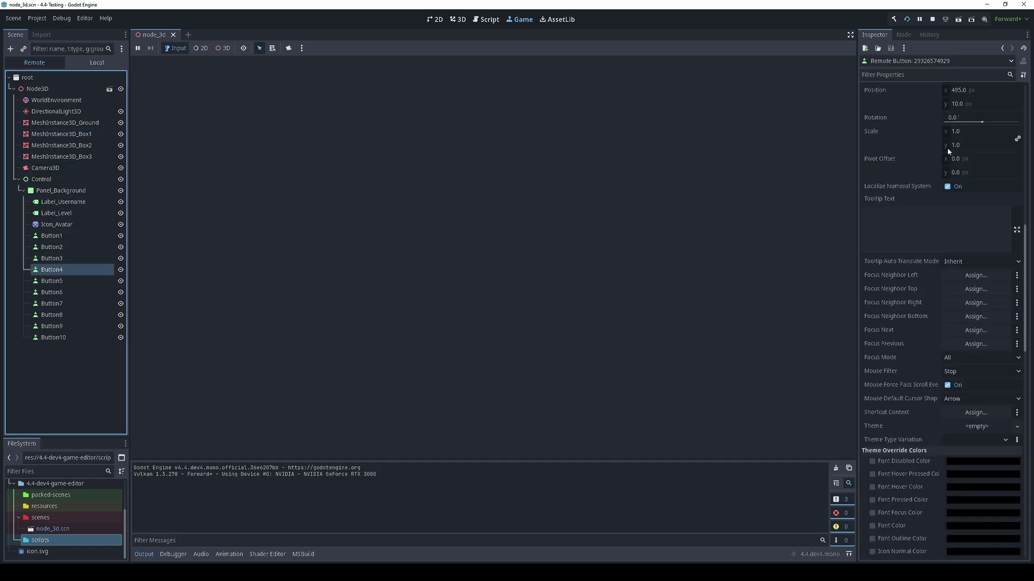
{"action": "scroll", "coordinate": [948, 147], "scroll_direction": "down", "scroll_amount": 3}
{"action": "scroll", "coordinate": [942, 156], "scroll_direction": "down", "scroll_amount": 3}
{"action": "scroll", "coordinate": [941, 156], "scroll_direction": "down", "scroll_amount": 3}
{"action": "scroll", "coordinate": [947, 219], "scroll_direction": "down", "scroll_amount": 3}
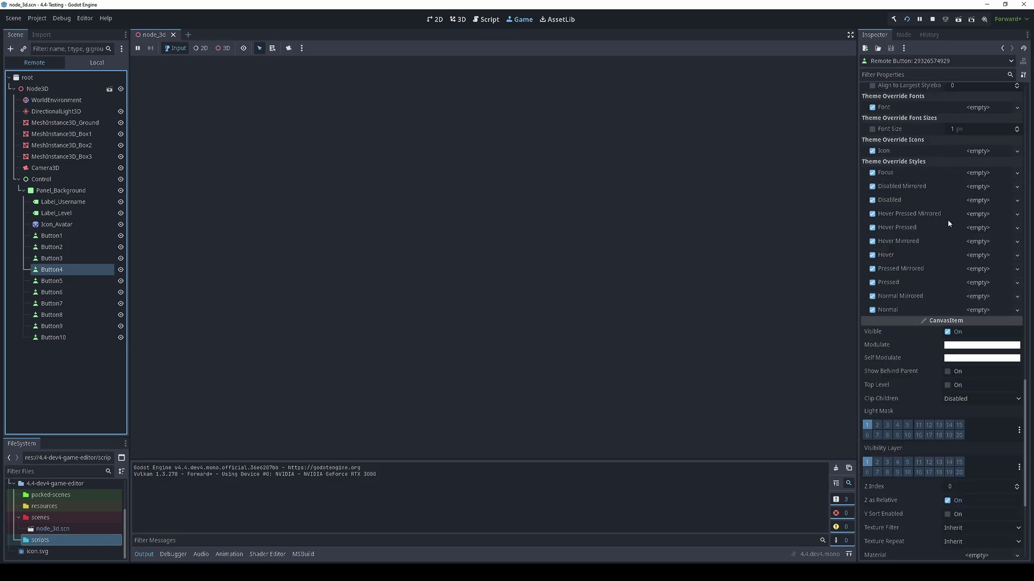
{"action": "left_click", "coordinate": [983, 346]}
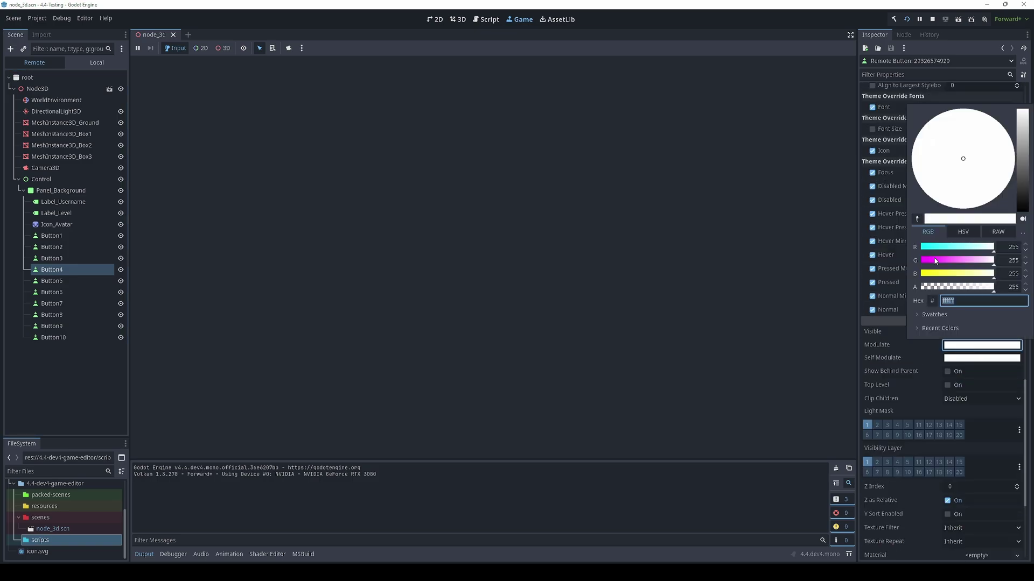
{"action": "left_click_drag", "start_coordinate": [936, 261], "coordinate": [910, 273]}
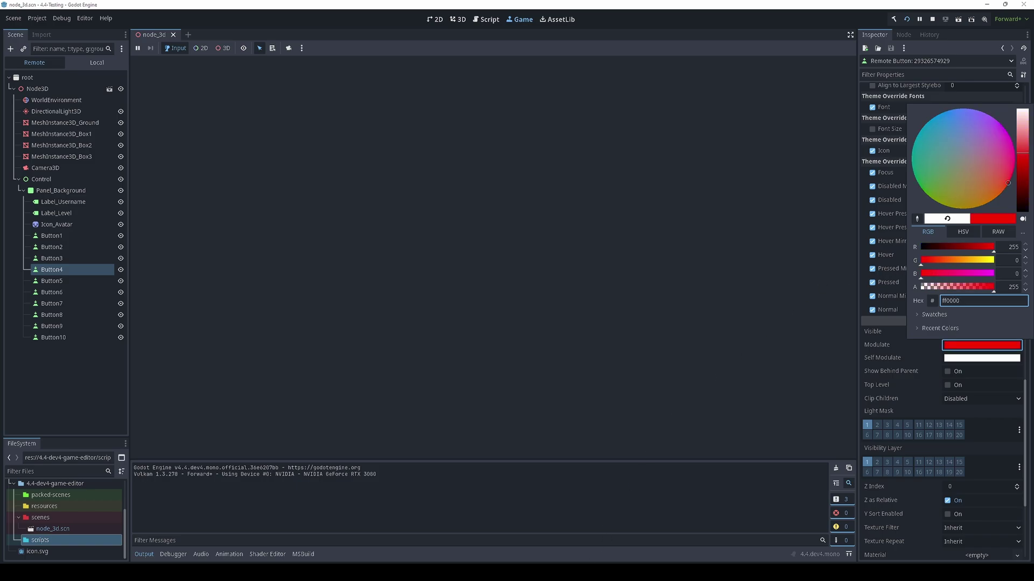
{"action": "key", "text": "alt+Tab"}
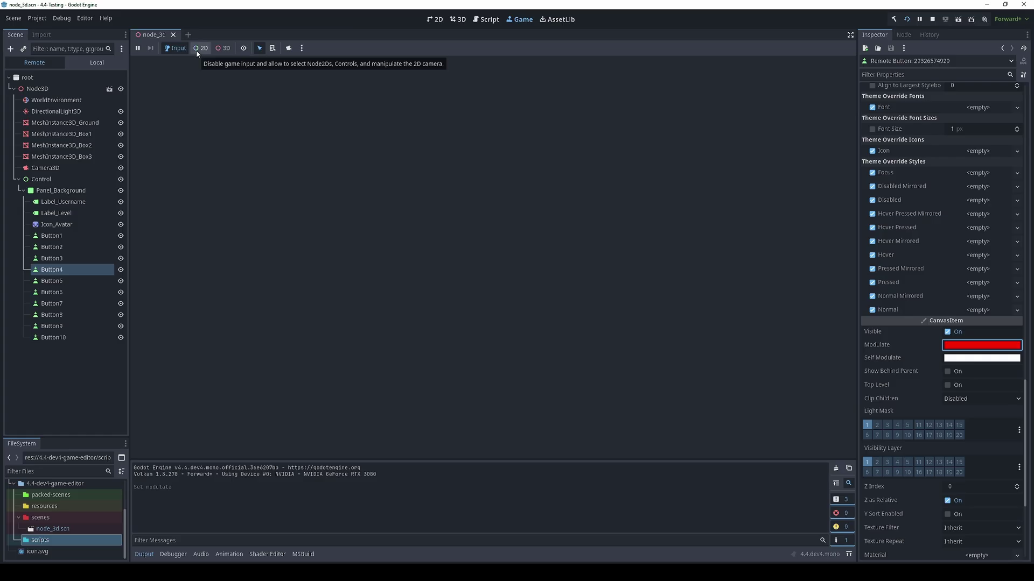
- Enable 2D in-game selection and pick buttons 10, 9, 8, then the button bar panel
{"action": "left_click", "coordinate": [197, 54]}
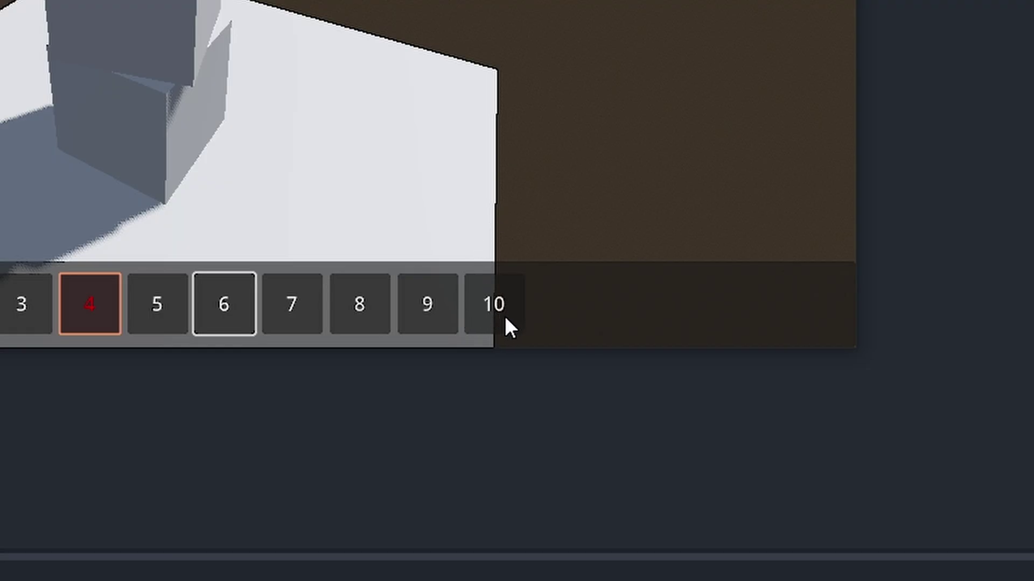
{"action": "left_click", "coordinate": [505, 317]}
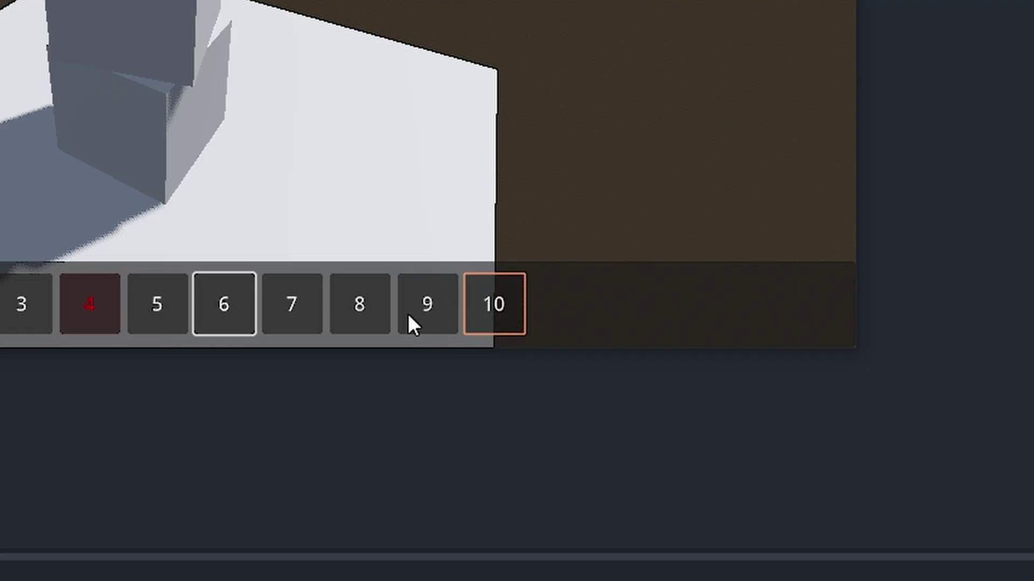
{"action": "left_click", "coordinate": [419, 309]}
{"action": "left_click", "coordinate": [360, 307]}
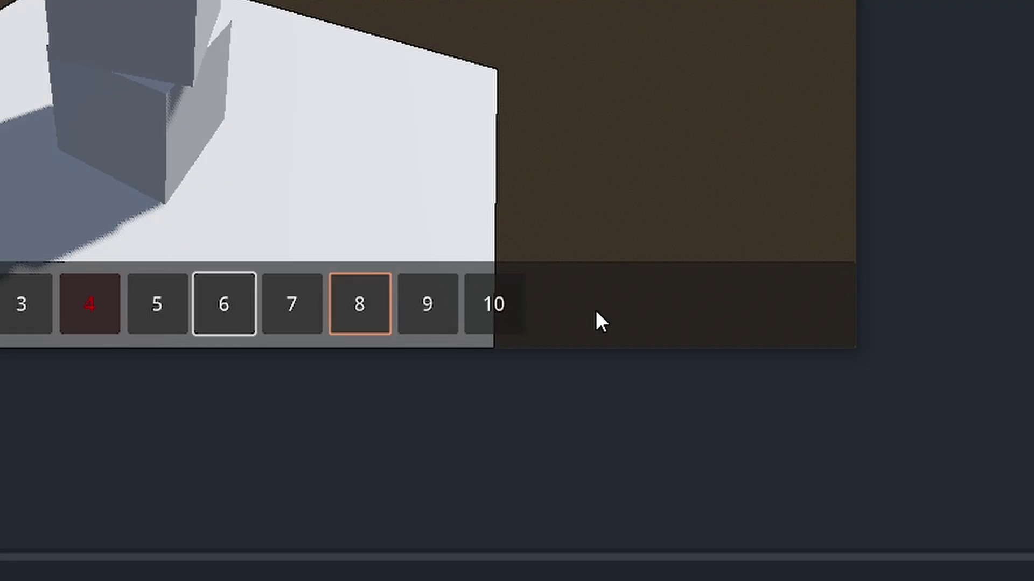
{"action": "left_click", "coordinate": [632, 314]}
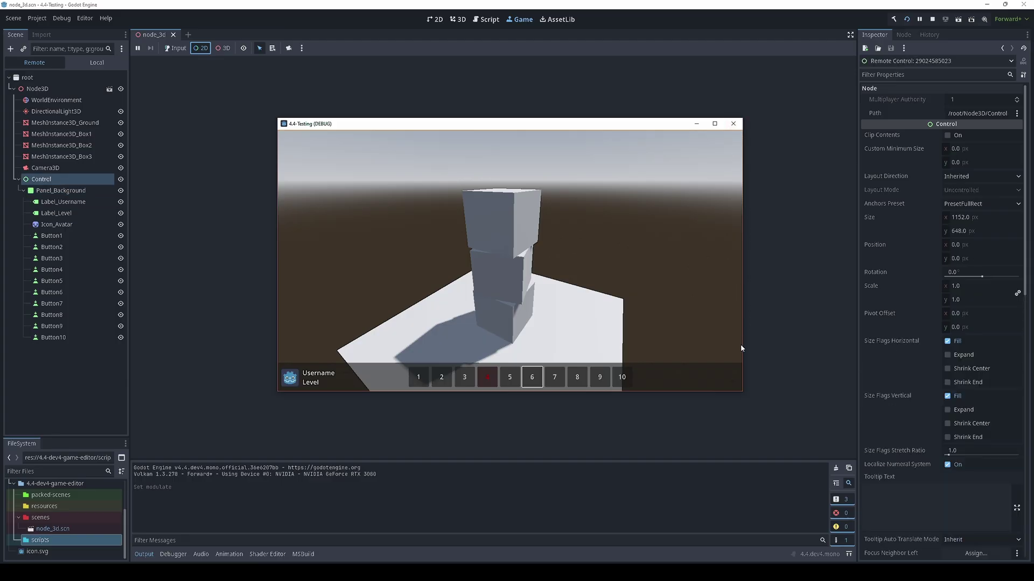
- Click the background panel, button 10 and Username label in-game, ending on the avatar icon
{"action": "left_click", "coordinate": [667, 372]}
{"action": "left_click", "coordinate": [622, 377]}
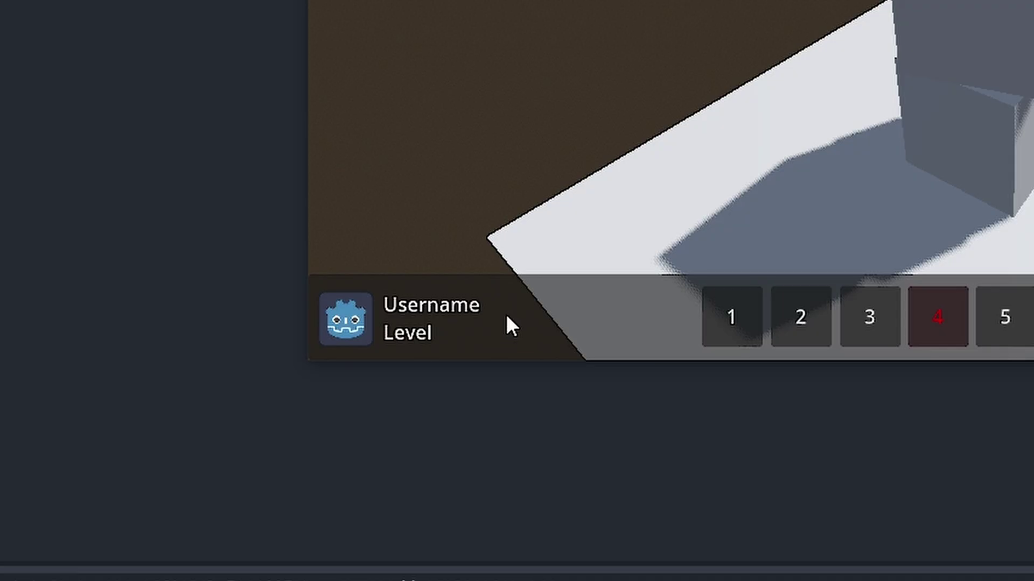
{"action": "left_click", "coordinate": [493, 313]}
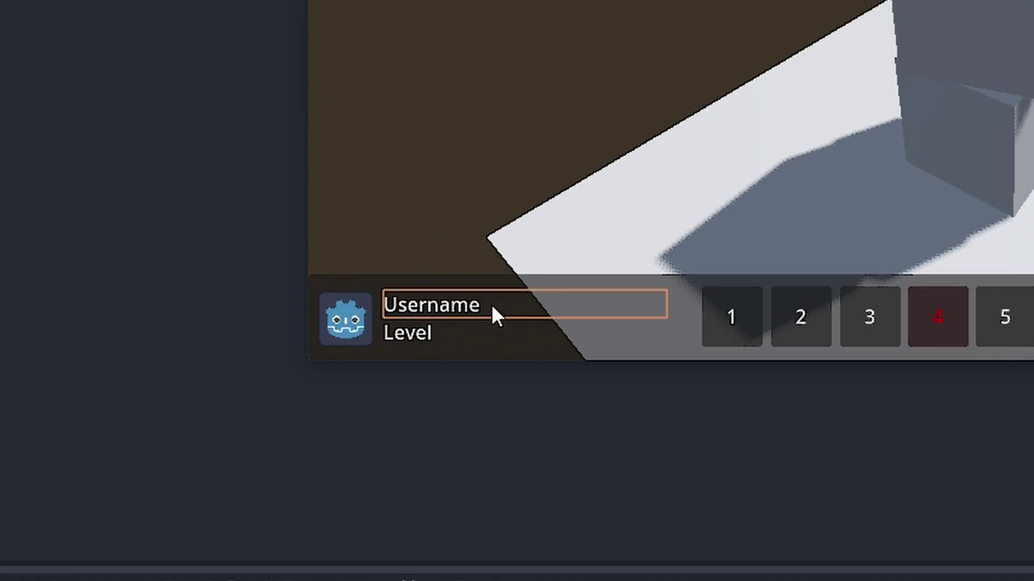
{"action": "left_click", "coordinate": [333, 321]}
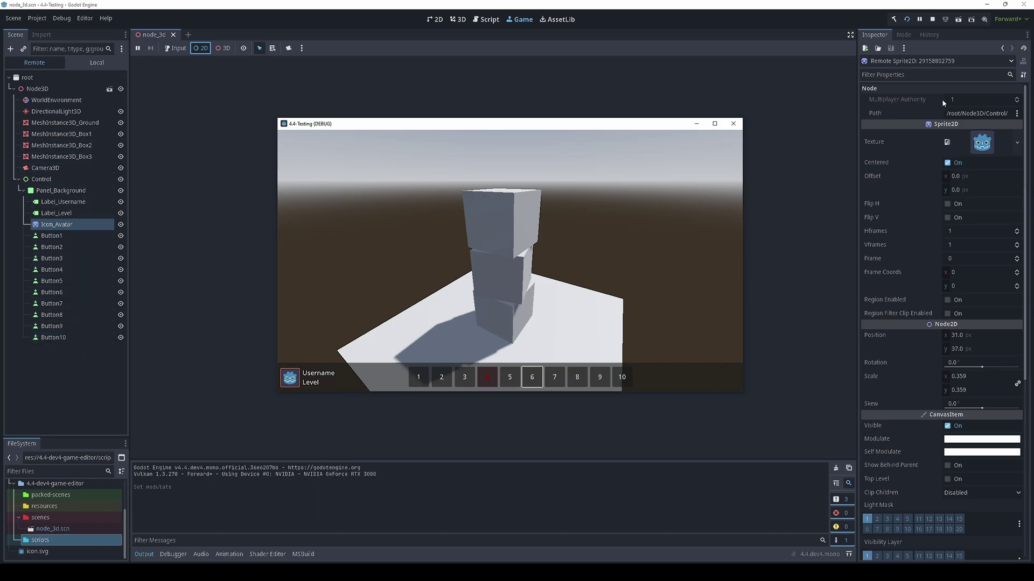
{"action": "scroll", "coordinate": [943, 237], "scroll_direction": "down", "scroll_amount": 3}
{"action": "scroll", "coordinate": [947, 280], "scroll_direction": "down", "scroll_amount": 2}
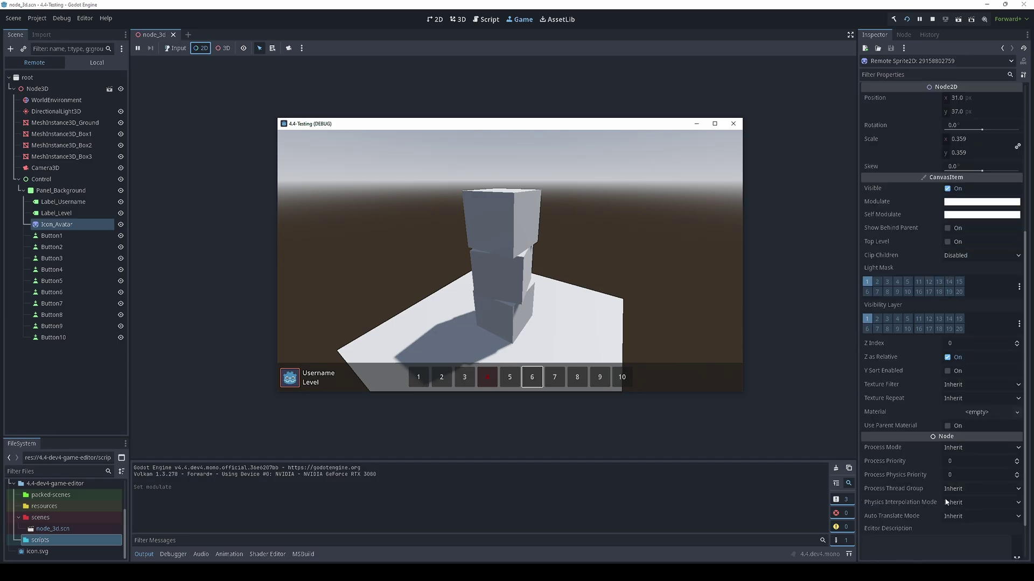
- Set the avatar icon's Modulate to pure green (00ff00) by zeroing red and blue
{"action": "left_click", "coordinate": [966, 203]}
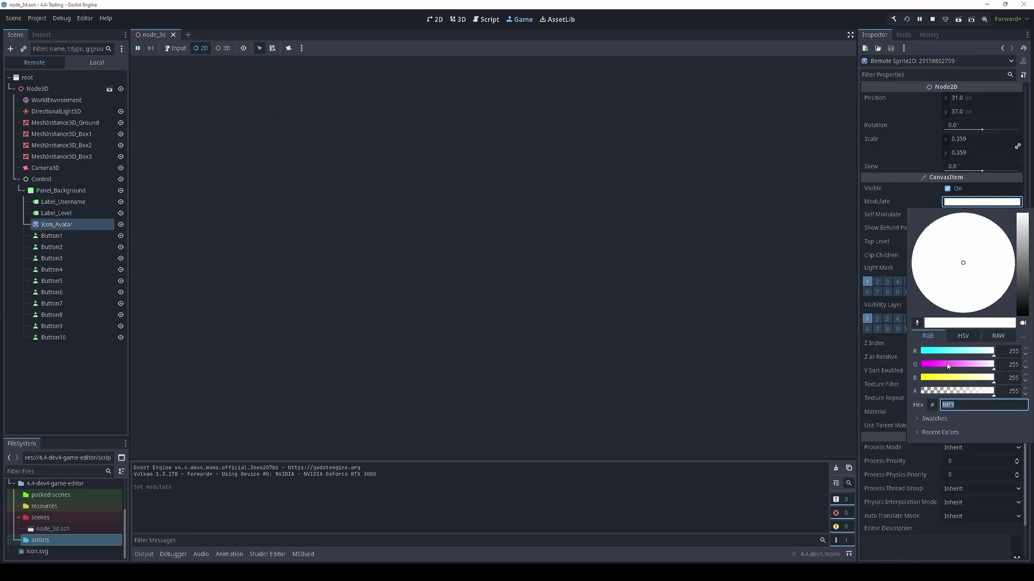
{"action": "left_click_drag", "start_coordinate": [951, 355], "coordinate": [893, 347]}
{"action": "left_click_drag", "start_coordinate": [940, 379], "coordinate": [787, 404]}
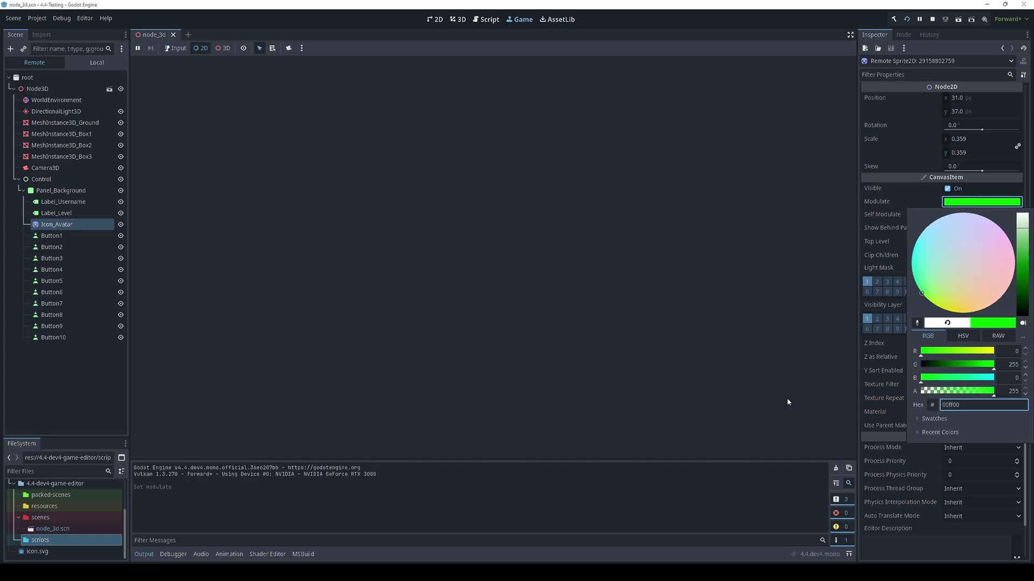
{"action": "left_click", "coordinate": [611, 561]}
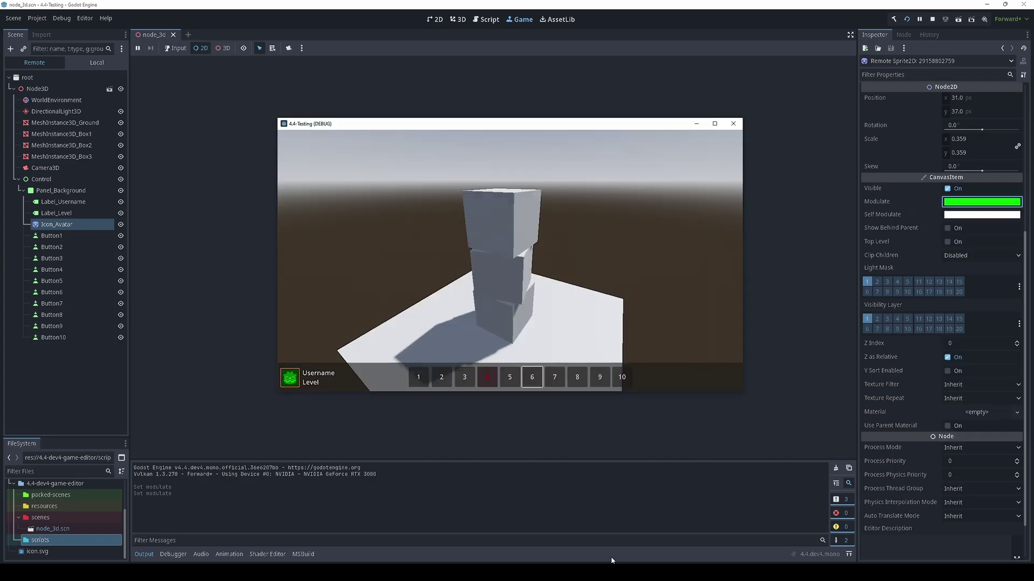
{"action": "left_click", "coordinate": [336, 373]}
- Change Label_Username's live CanvasItem Modulate colour to blue
{"action": "scroll", "coordinate": [940, 301], "scroll_direction": "down", "scroll_amount": 10}
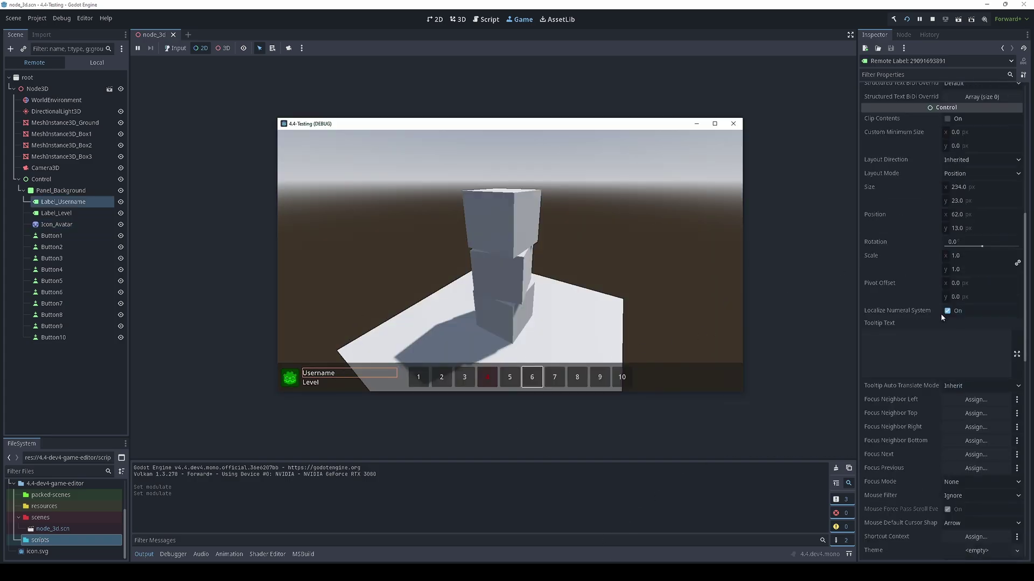
{"action": "scroll", "coordinate": [948, 315], "scroll_direction": "down", "scroll_amount": 10}
{"action": "left_click", "coordinate": [959, 314]}
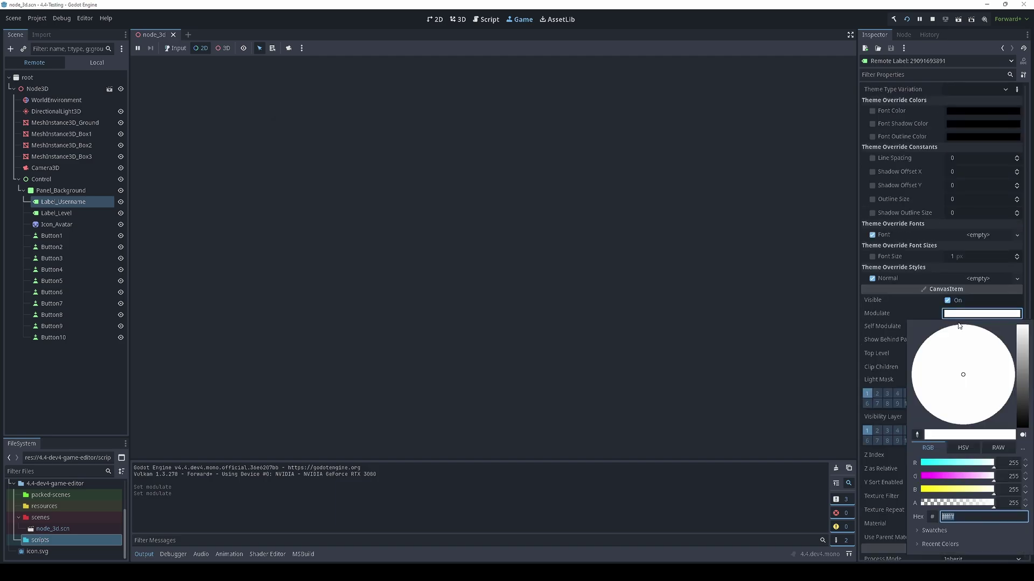
{"action": "left_click_drag", "start_coordinate": [943, 464], "coordinate": [915, 480]}
{"action": "left_click", "coordinate": [638, 442]}
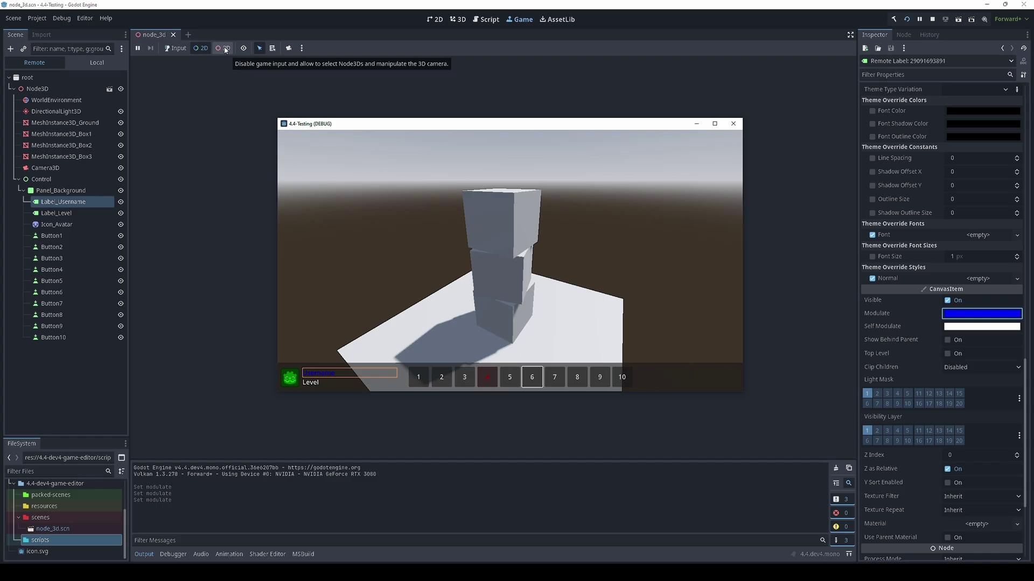
- Enable 3D in-game selection and pick the top, middle and bottom cubes, then the ground plane
{"action": "left_click", "coordinate": [226, 49]}
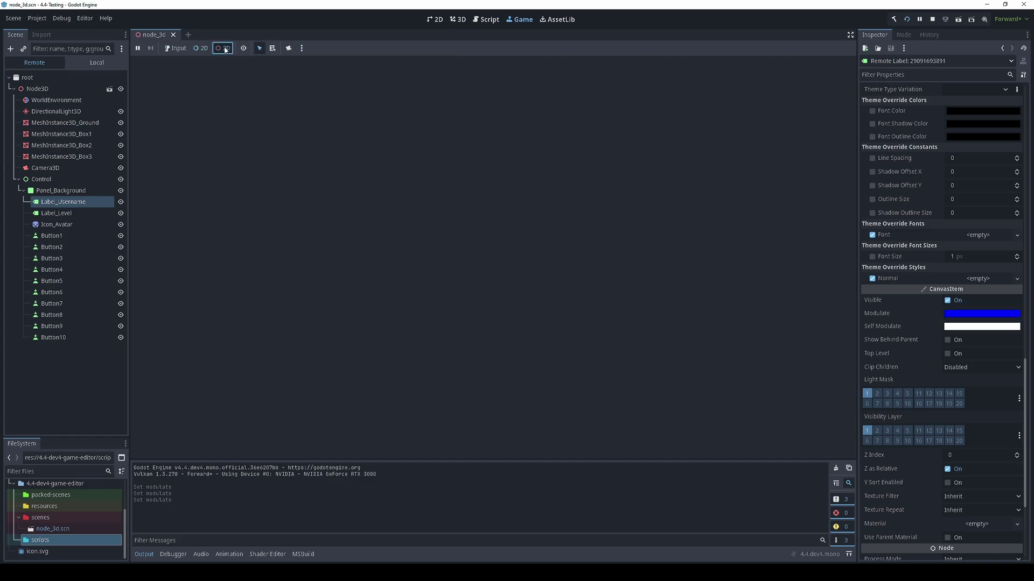
{"action": "left_click", "coordinate": [603, 561]}
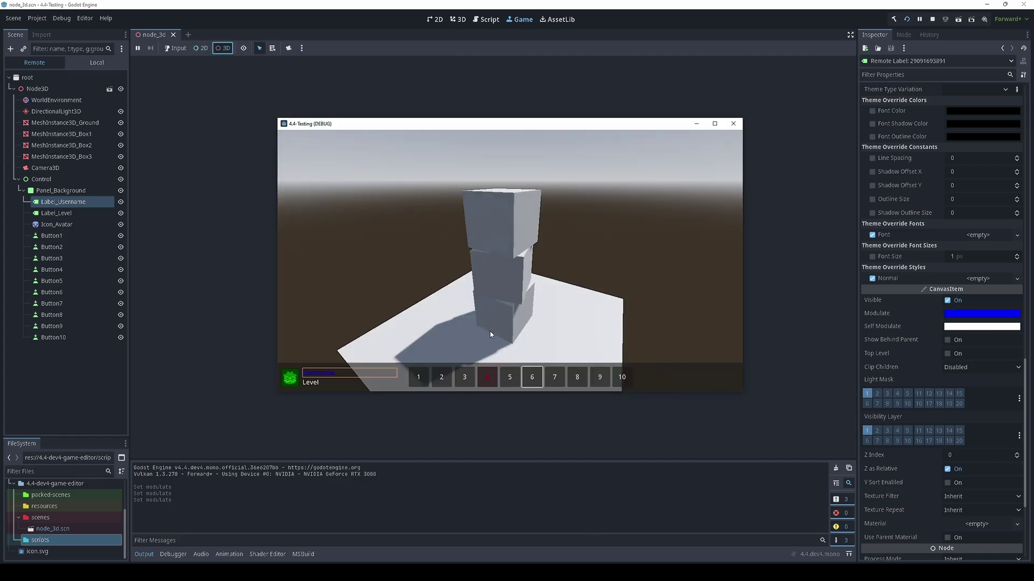
{"action": "left_click", "coordinate": [500, 217]}
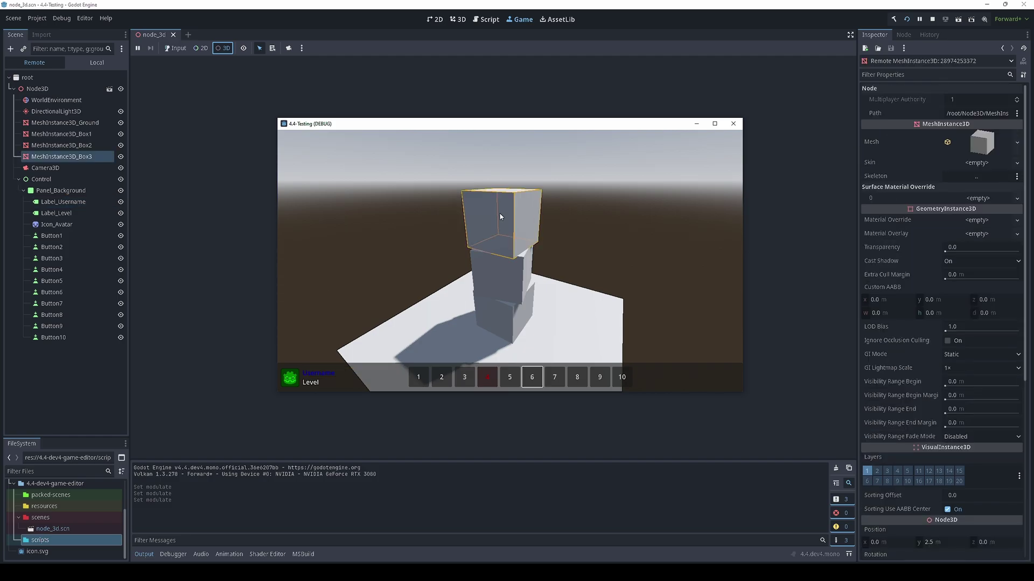
{"action": "left_click", "coordinate": [507, 280]}
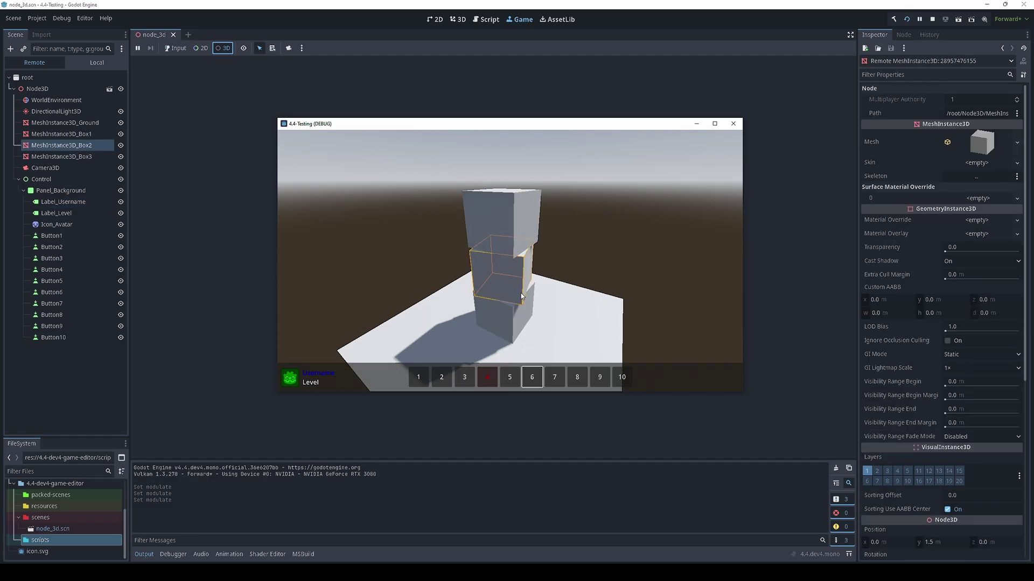
{"action": "left_click", "coordinate": [493, 318]}
{"action": "left_click", "coordinate": [591, 316]}
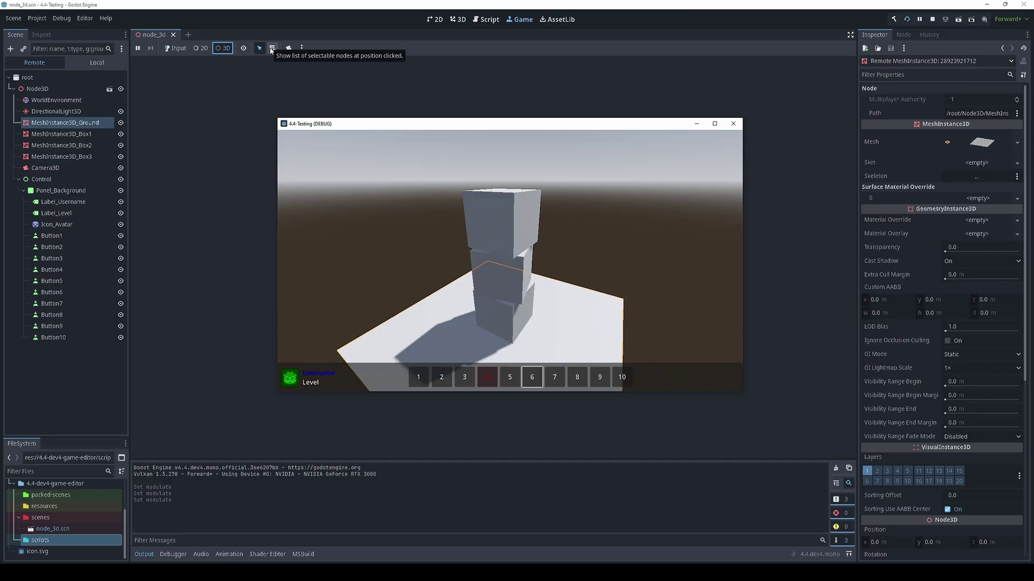
- Turn on 'Show list of selectable nodes at position clicked' in the Game toolbar
{"action": "left_click", "coordinate": [272, 49]}
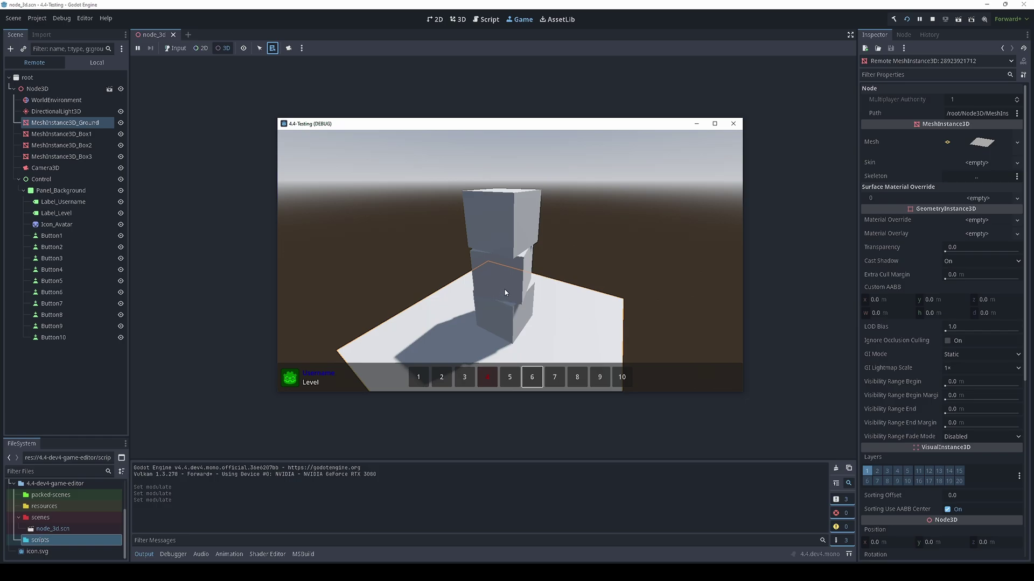
- List the nodes stacked under the middle cube, dismiss the list, and switch selection back to 2D
{"action": "right_click", "coordinate": [505, 292]}
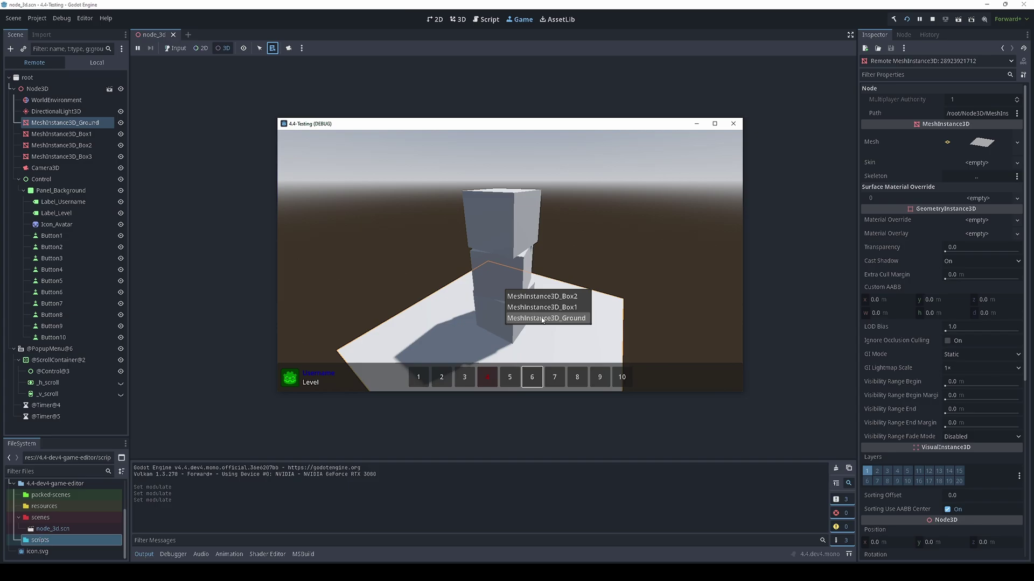
{"action": "left_click", "coordinate": [542, 319]}
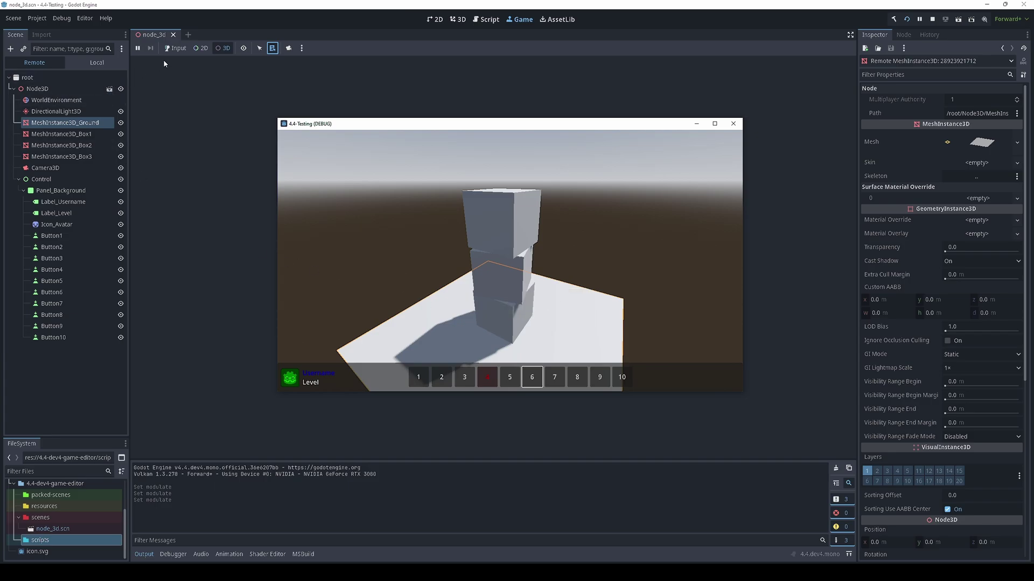
{"action": "left_click", "coordinate": [194, 49]}
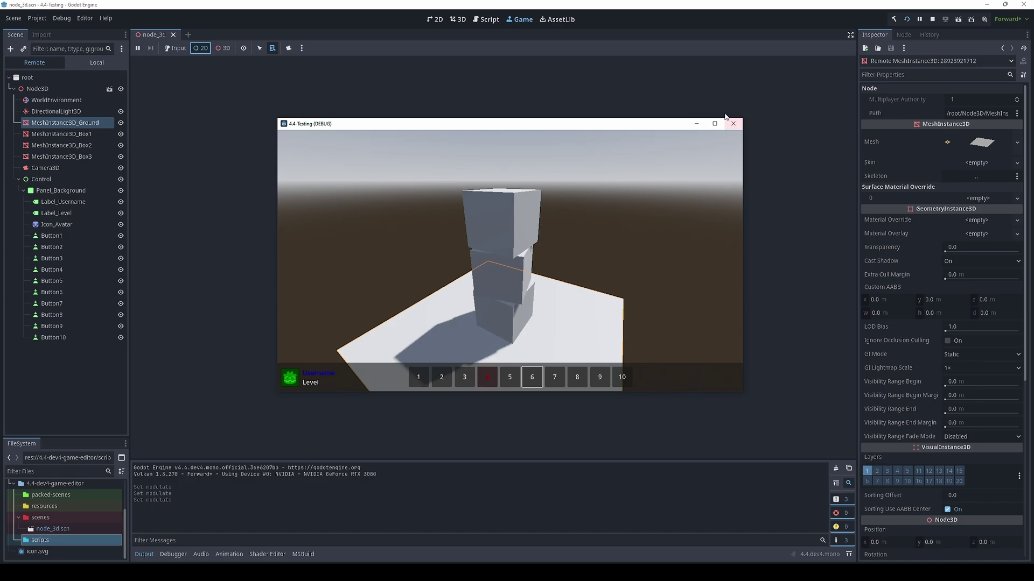
- From the node list at button 10, inspect Button10, then Panel_Background, then the Control root
{"action": "right_click", "coordinate": [623, 379]}
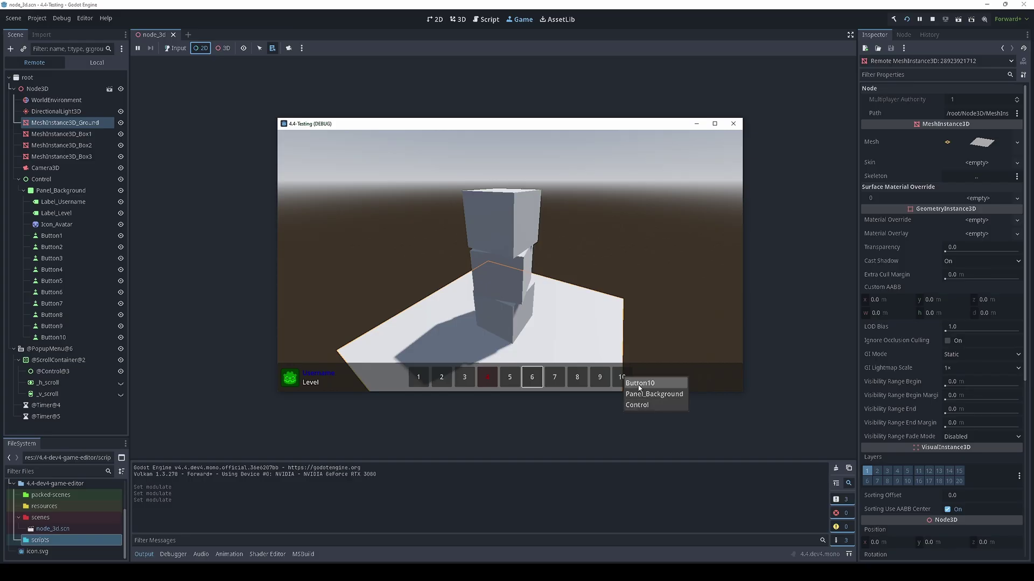
{"action": "left_click", "coordinate": [640, 383]}
{"action": "right_click", "coordinate": [625, 380]}
{"action": "left_click", "coordinate": [643, 399]}
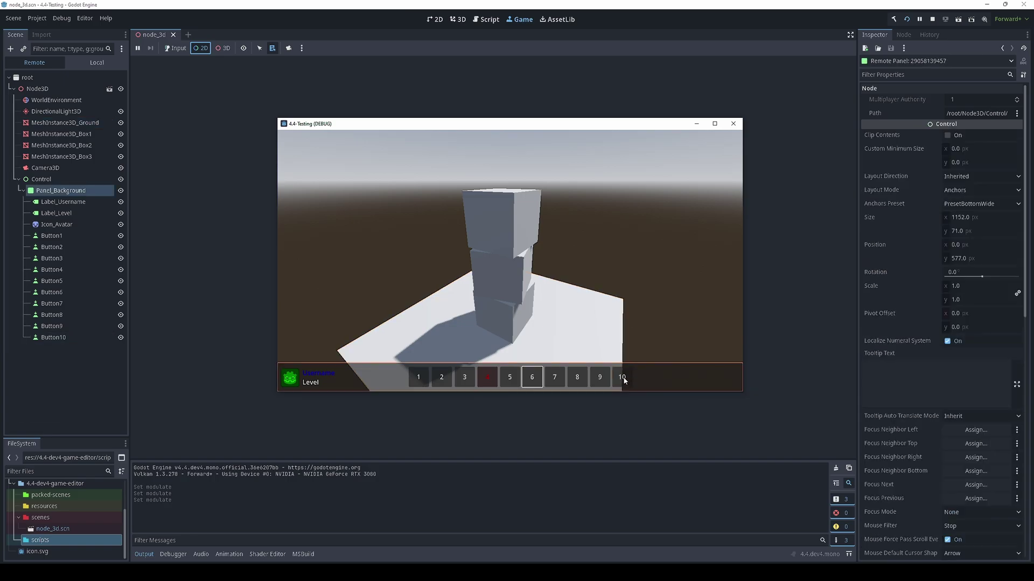
{"action": "right_click", "coordinate": [624, 380]}
{"action": "left_click", "coordinate": [639, 408]}
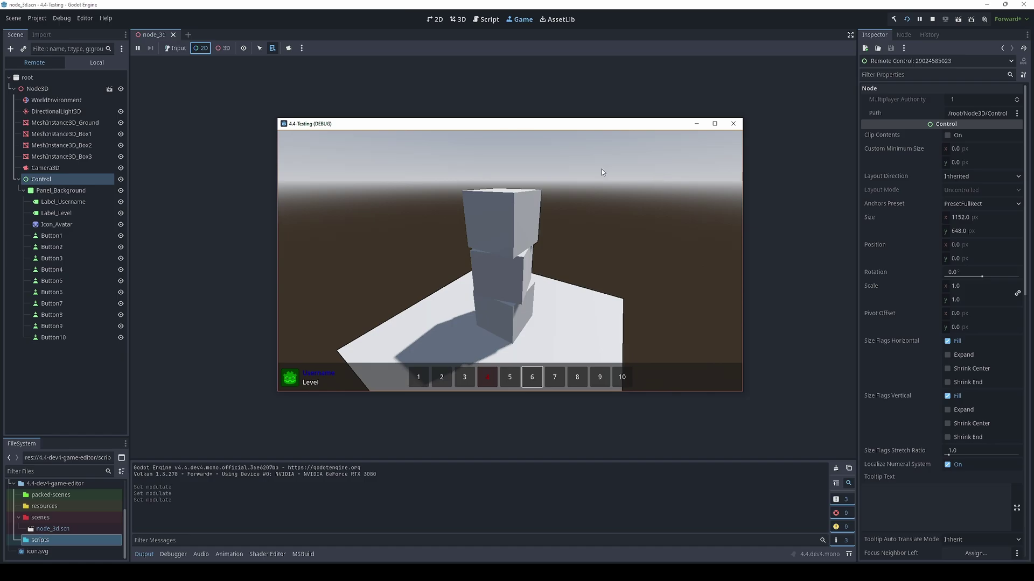
- Set in-game selection to 3D, hide selection outlines, and hide MeshInstance3D_Ground in the Remote tree
{"action": "left_click", "coordinate": [222, 48]}
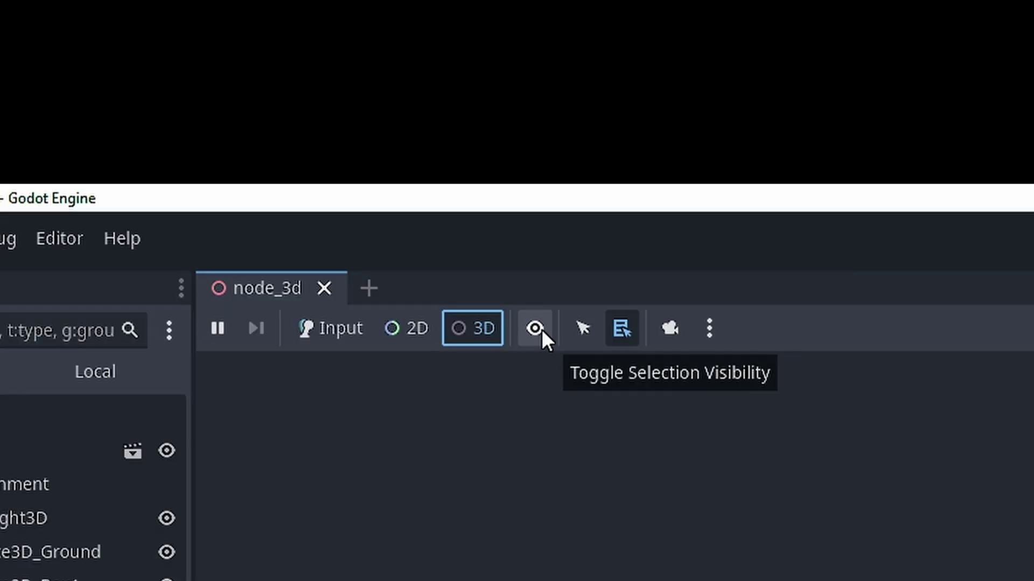
{"action": "left_click", "coordinate": [542, 329]}
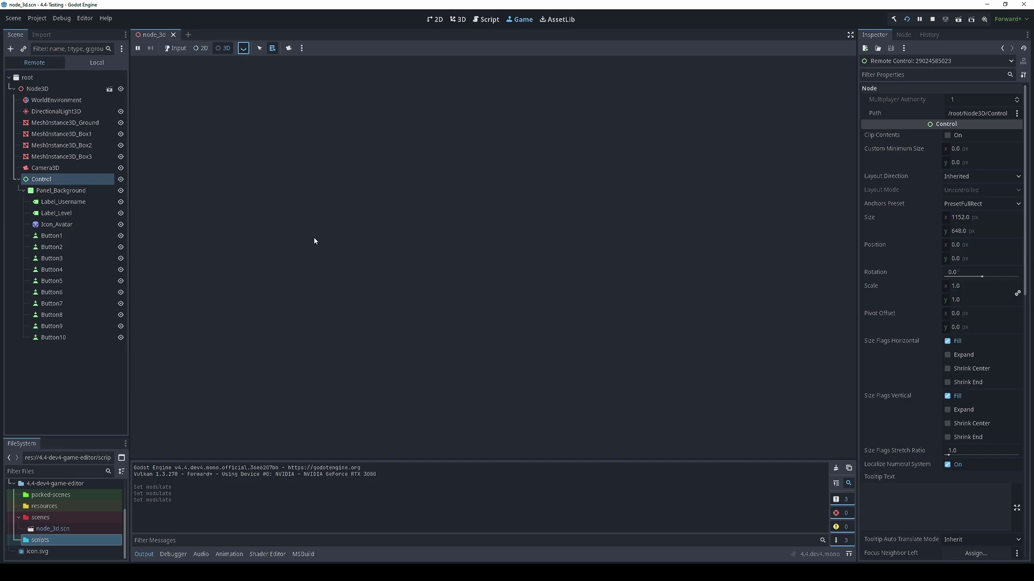
{"action": "left_click", "coordinate": [123, 124]}
{"action": "left_click", "coordinate": [123, 124]}
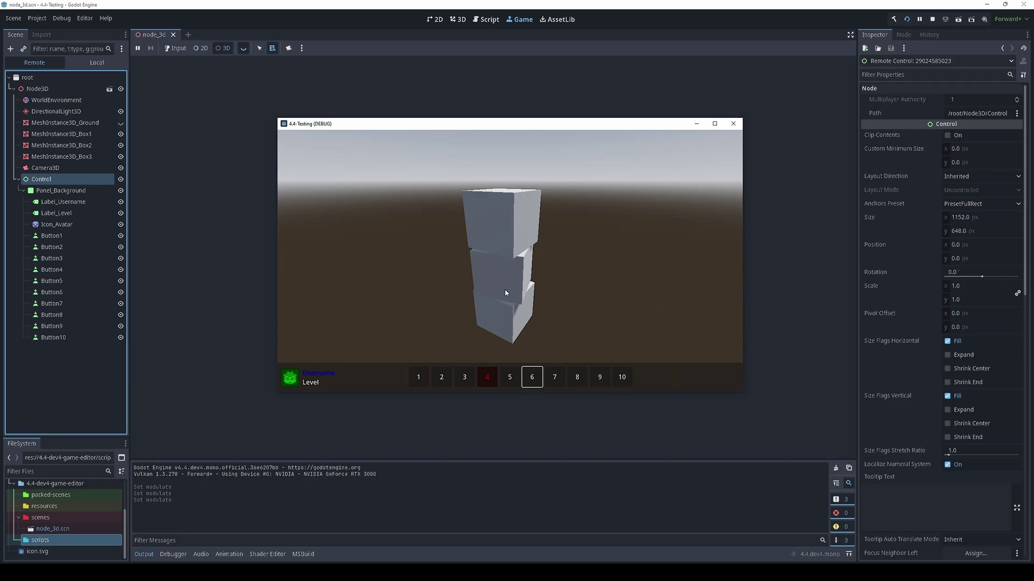
- List the nodes under the cubes, switch selection to 2D, and hide Button10 in the Remote tree
{"action": "right_click", "coordinate": [506, 292]}
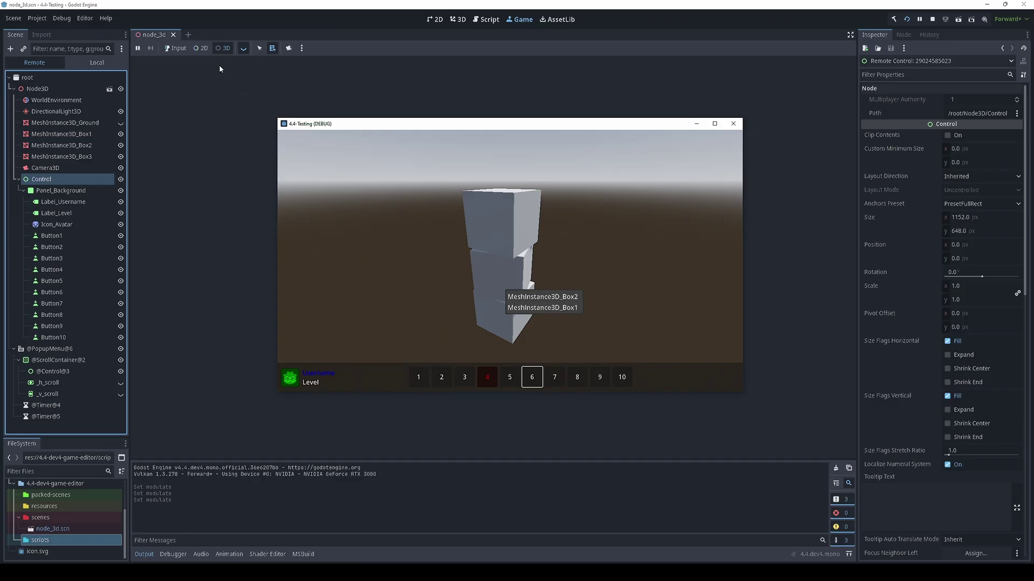
{"action": "left_click", "coordinate": [194, 50]}
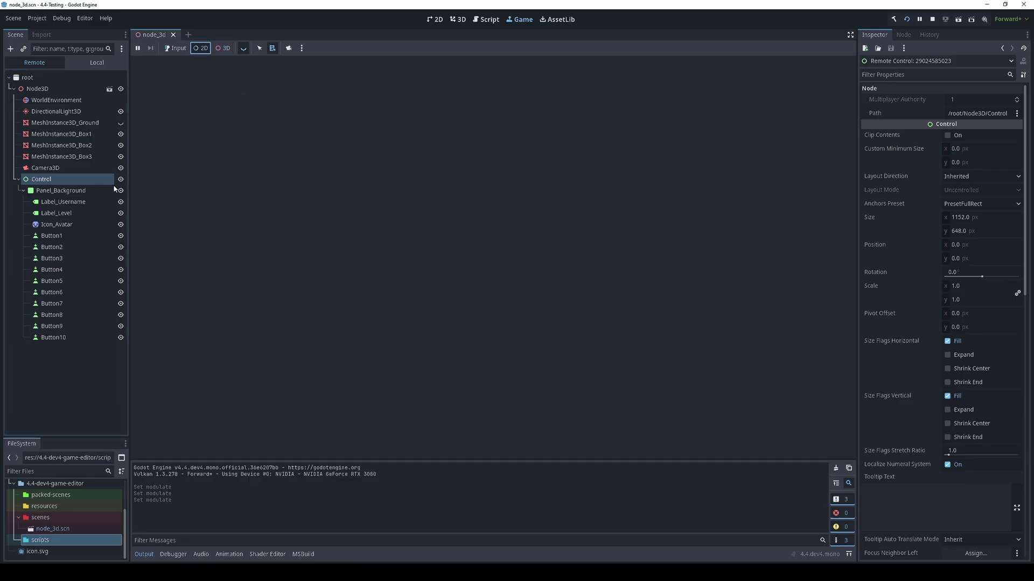
{"action": "left_click", "coordinate": [120, 338]}
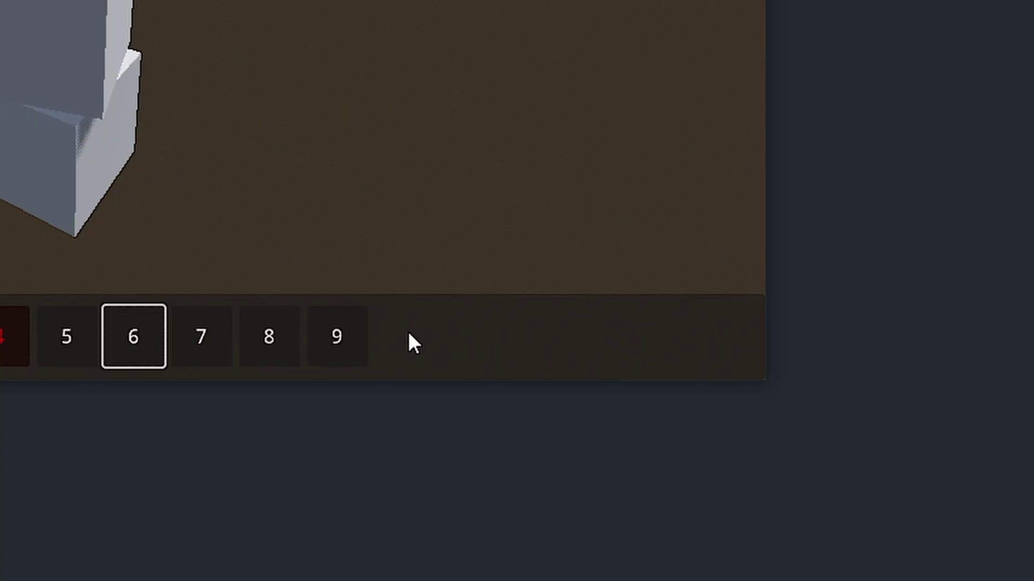
- Right-click the button bar to list the UI nodes where Button10 was
{"action": "right_click", "coordinate": [409, 334]}
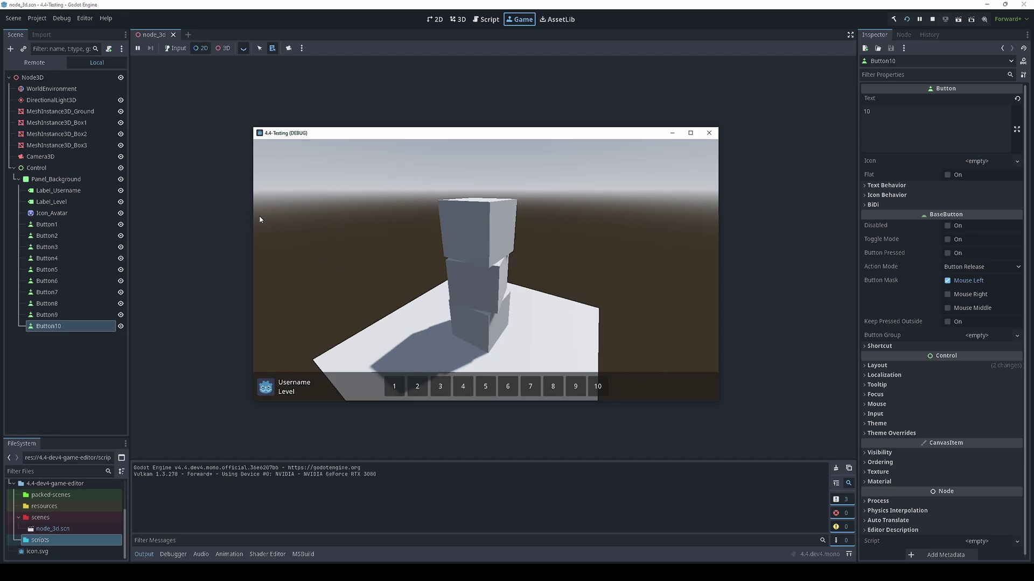
- Suspend the running game, advance it one frame with Next Frame, then resume it
{"action": "left_click", "coordinate": [138, 48]}
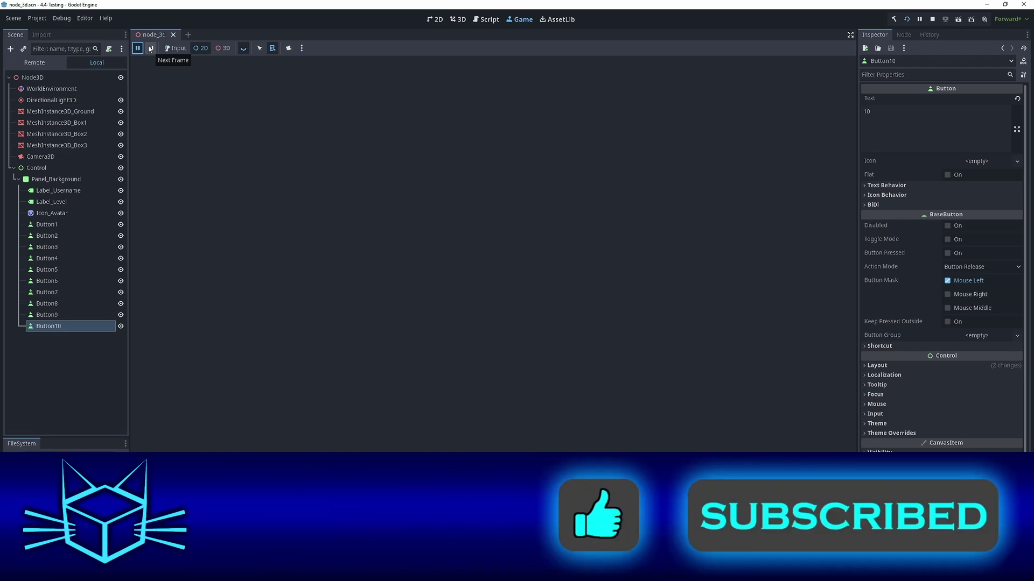
{"action": "left_click", "coordinate": [150, 49]}
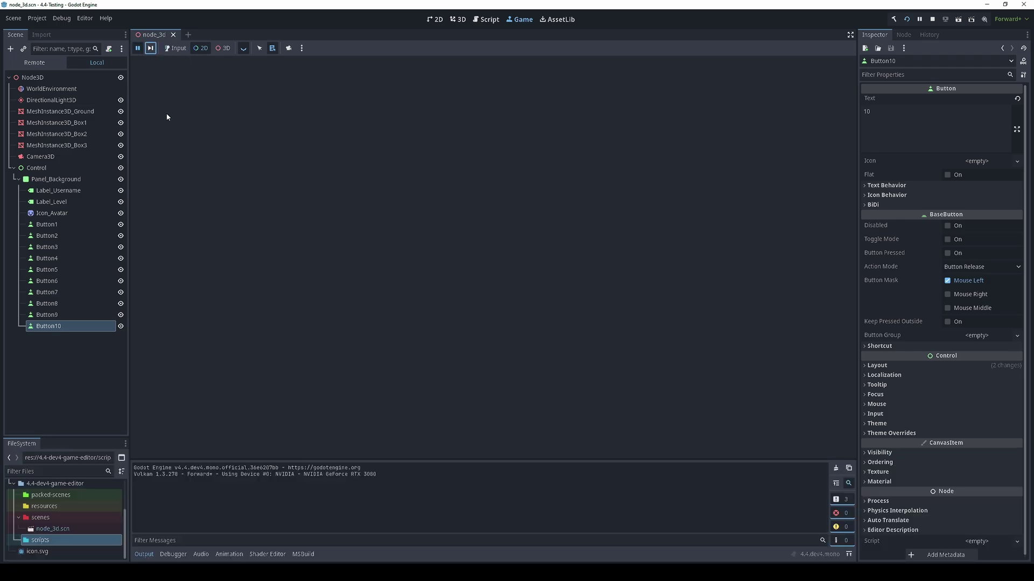
{"action": "left_click", "coordinate": [138, 51]}
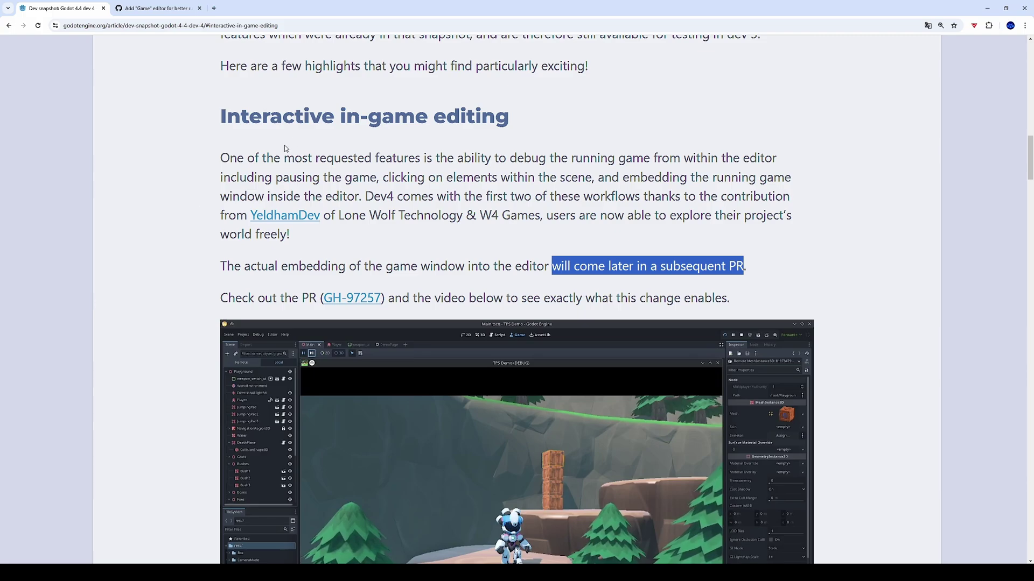
- Highlight 'editor will come later in a subsequent PR.' and switch to the GitHub PR tab
{"action": "left_click_drag", "start_coordinate": [522, 266], "coordinate": [751, 264]}
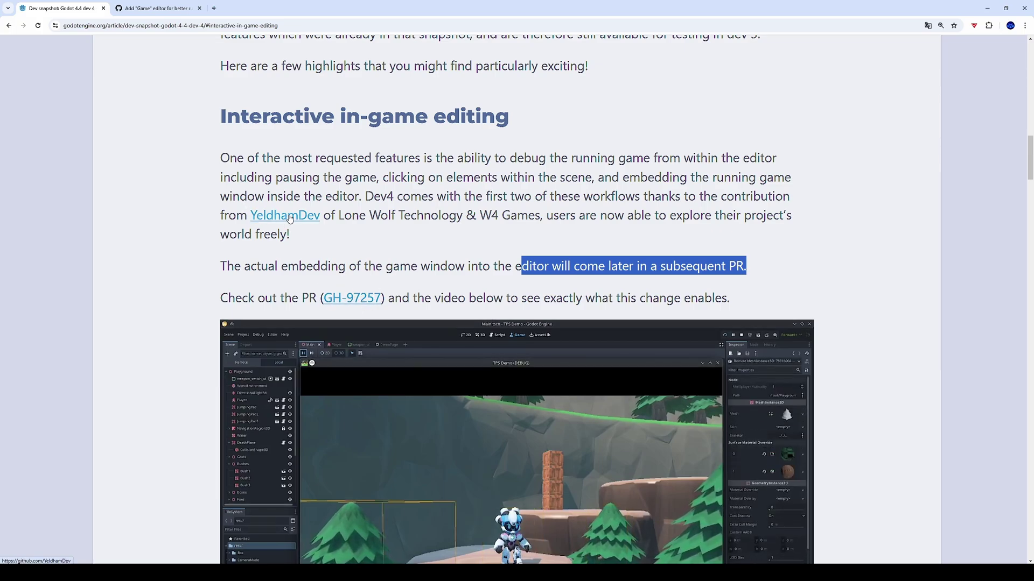
{"action": "key", "text": "ctrl+Tab"}
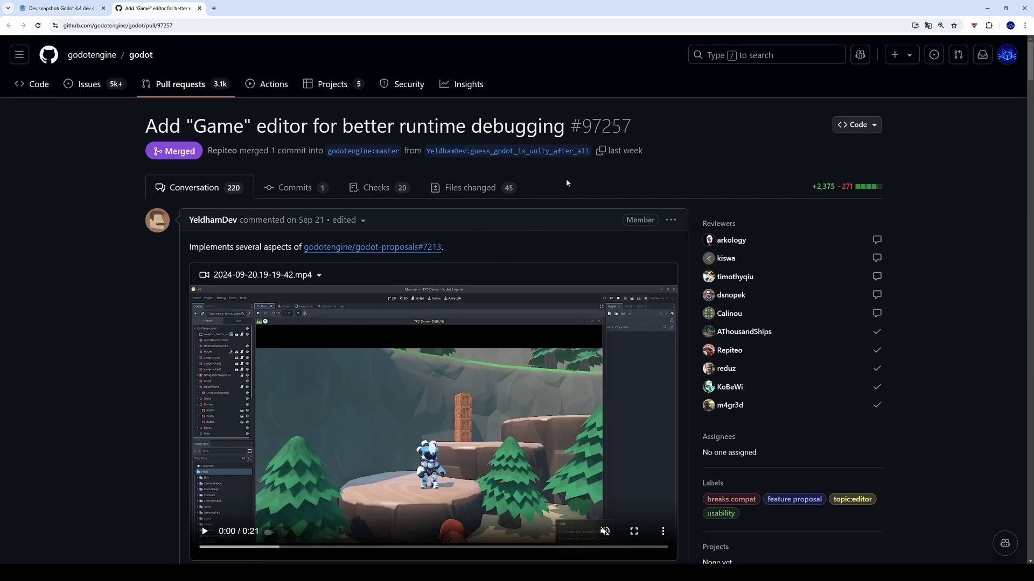
- Scroll the PR description and highlight 'Window embedding' and both Limitations bullet points
{"action": "scroll", "coordinate": [97, 319], "scroll_direction": "down", "scroll_amount": 1}
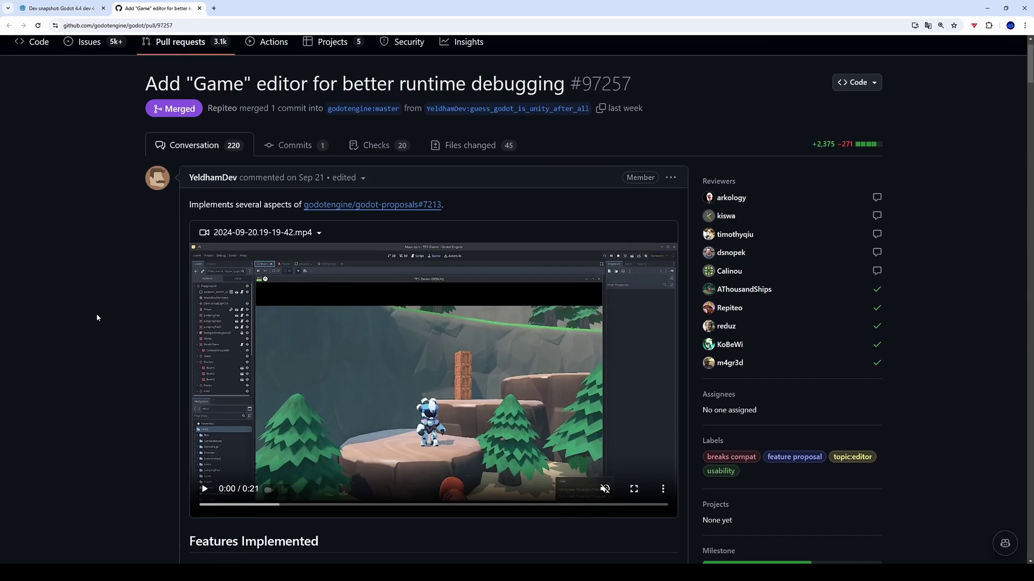
{"action": "scroll", "coordinate": [97, 319], "scroll_direction": "down", "scroll_amount": 4}
{"action": "scroll", "coordinate": [97, 321], "scroll_direction": "down", "scroll_amount": 3}
{"action": "left_click", "coordinate": [263, 374]}
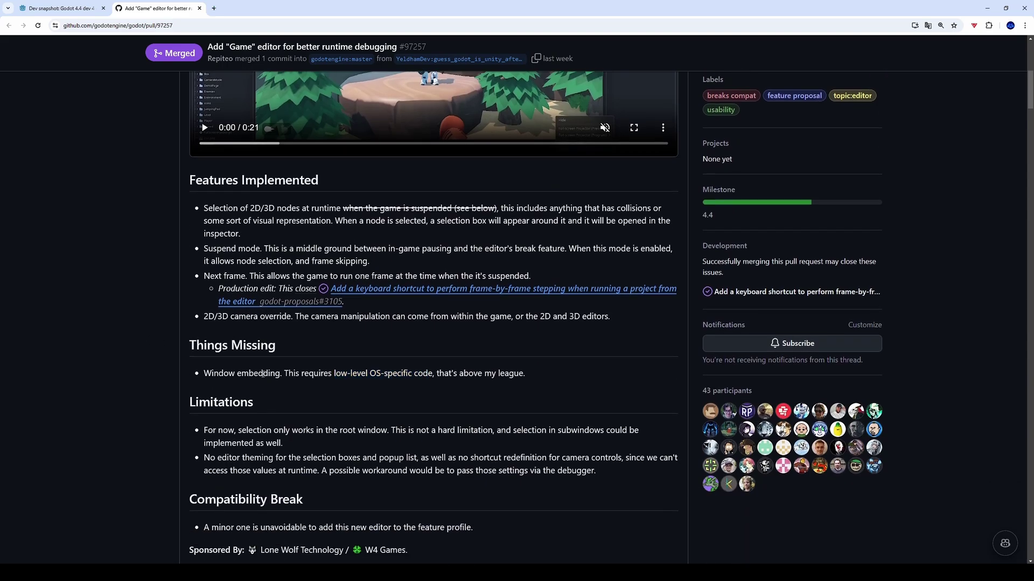
{"action": "left_click_drag", "start_coordinate": [280, 373], "coordinate": [203, 374]}
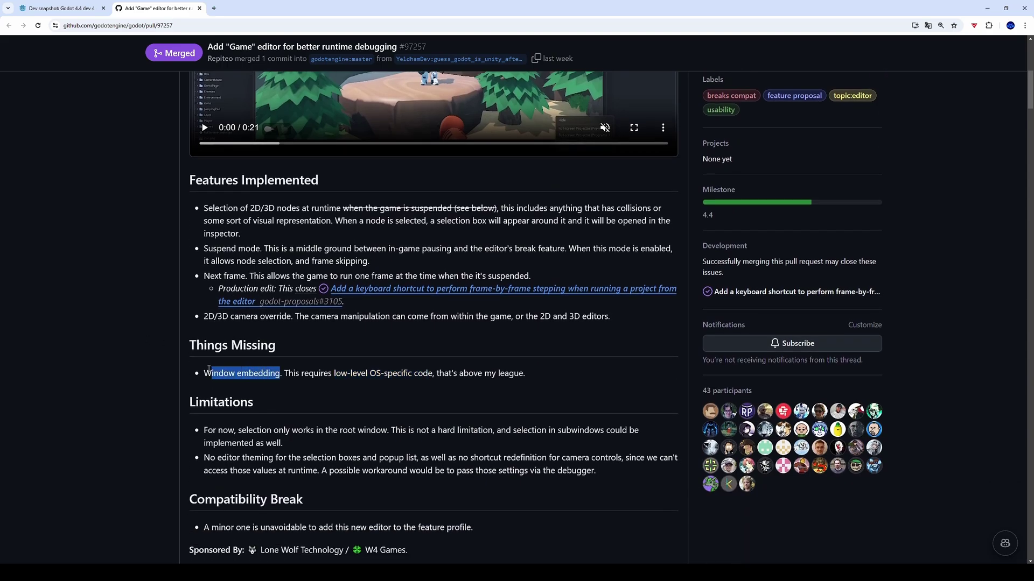
{"action": "left_click_drag", "start_coordinate": [204, 430], "coordinate": [601, 478]}
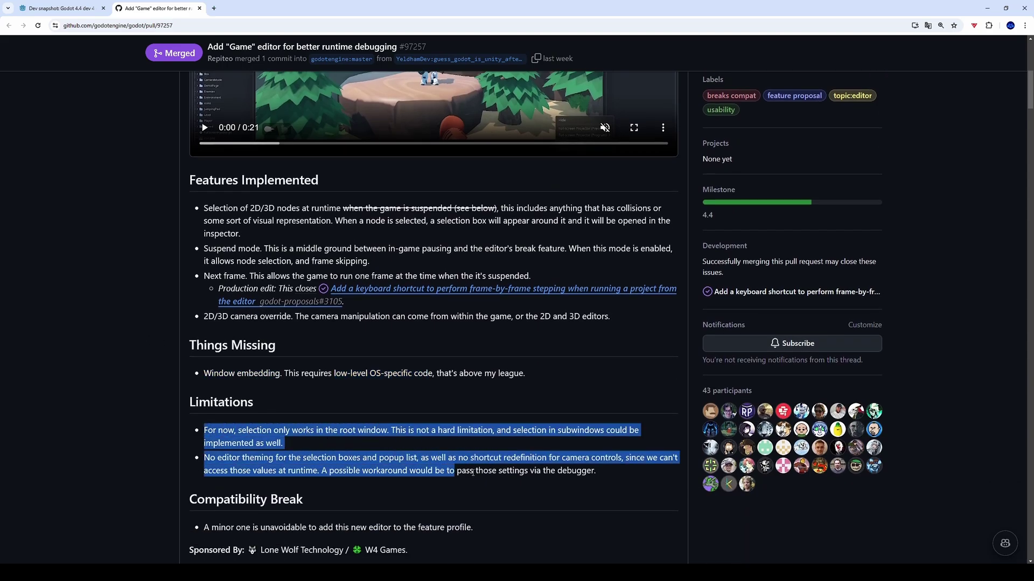
{"action": "left_click", "coordinate": [106, 391]}
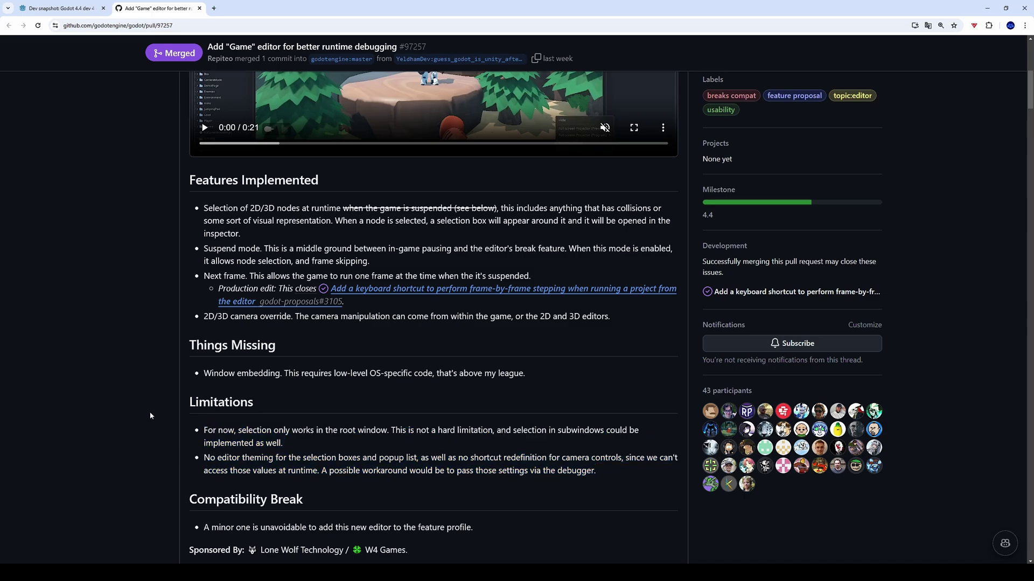